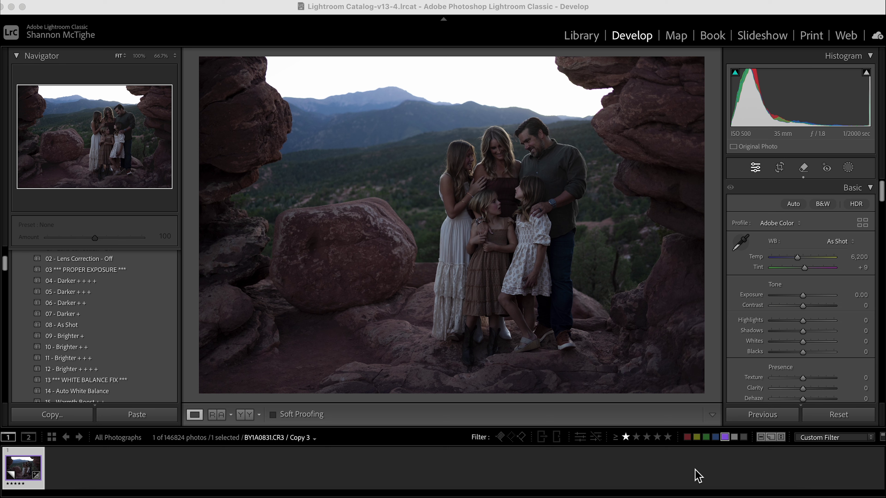
- Apply the 11 - Brighter + + + preset (exposure +0.75), then the 16 - Warmth Boost + preset
scroll(108, 331, "up", 3)
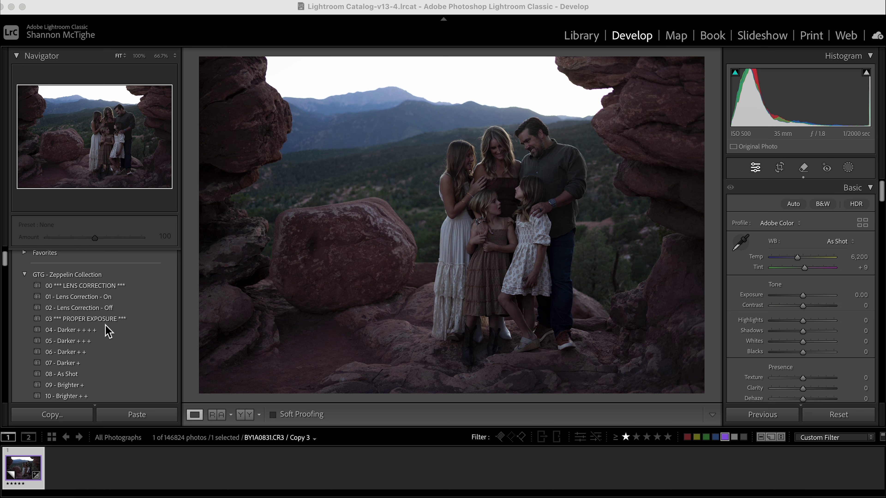
scroll(48, 314, "up", 1)
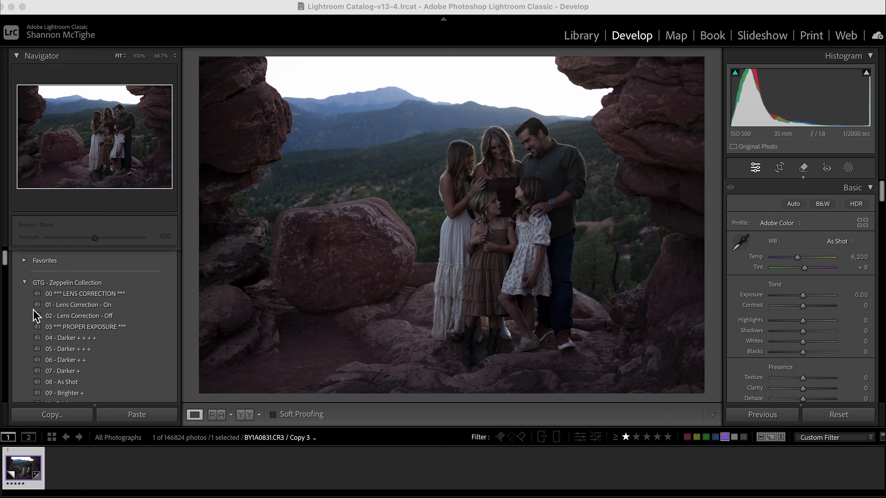
scroll(35, 316, "down", 1)
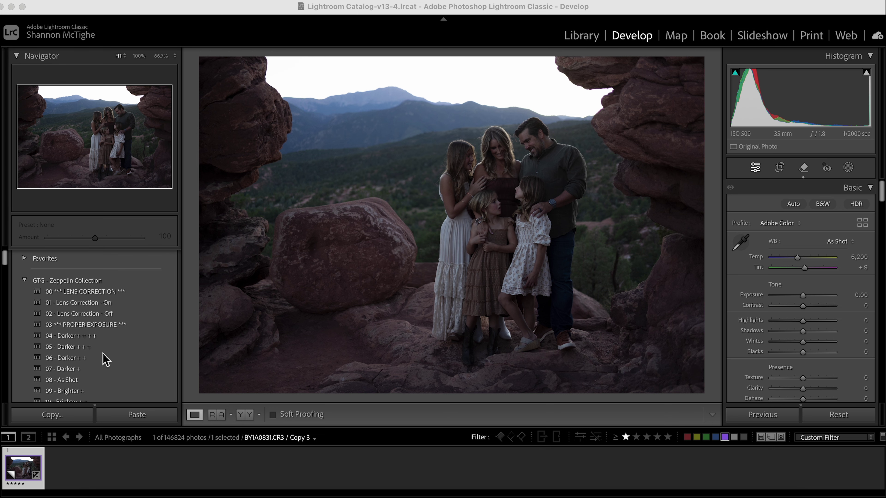
scroll(36, 290, "down", 3)
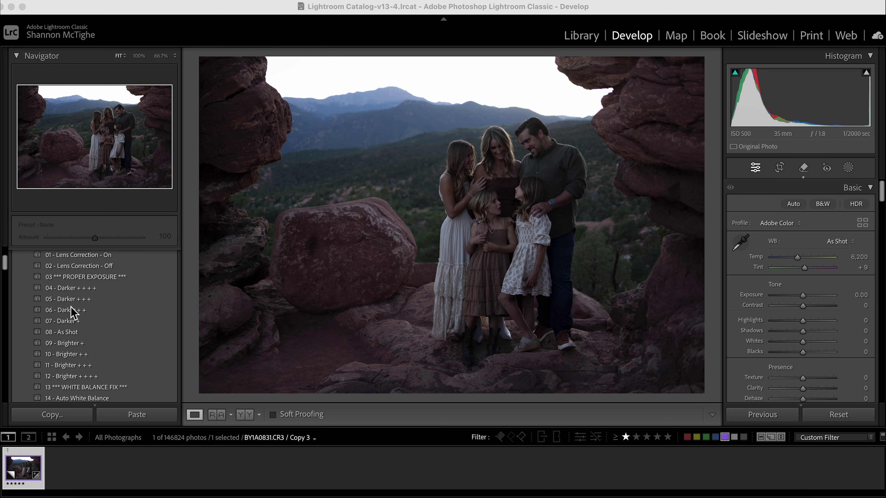
scroll(79, 346, "down", 2)
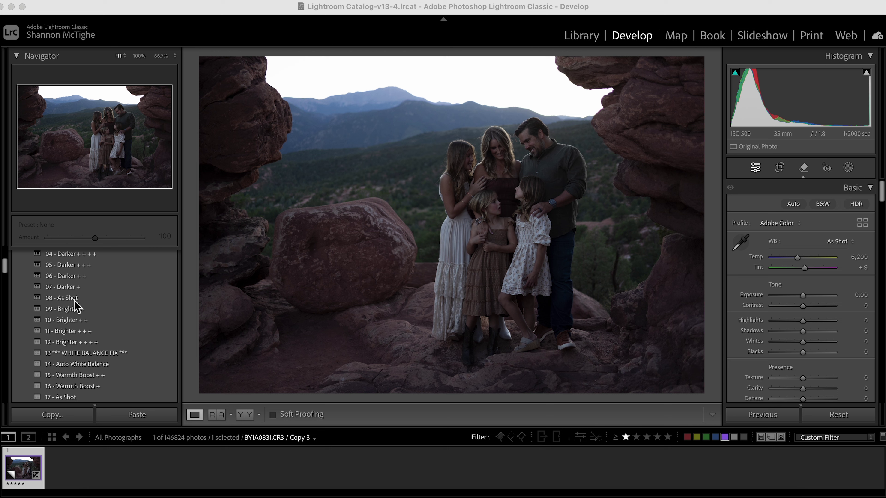
scroll(83, 310, "down", 1)
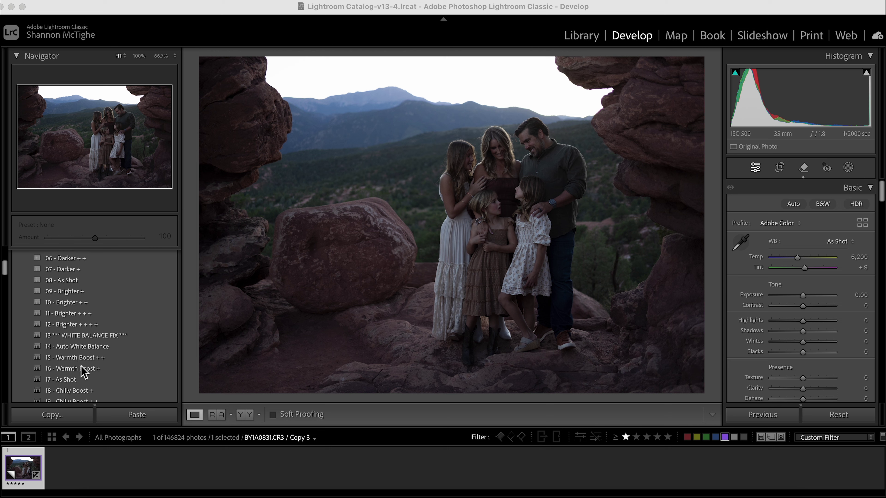
left_click(89, 314)
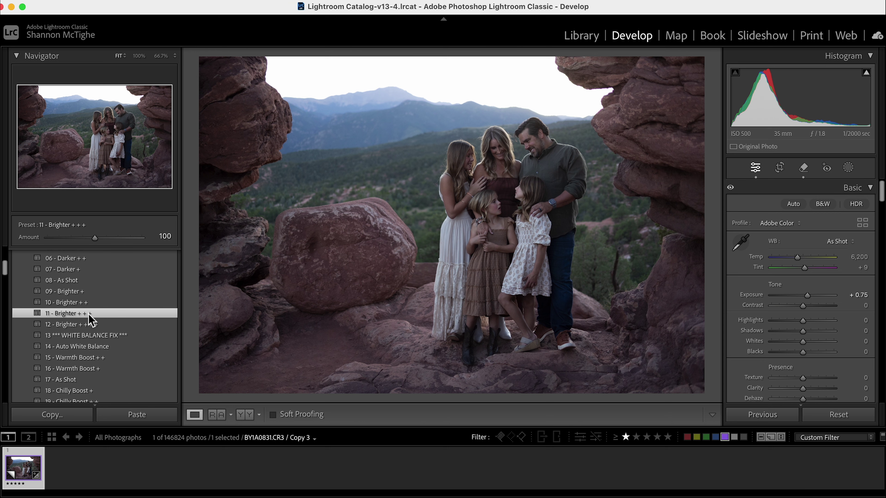
scroll(90, 319, "down", 3)
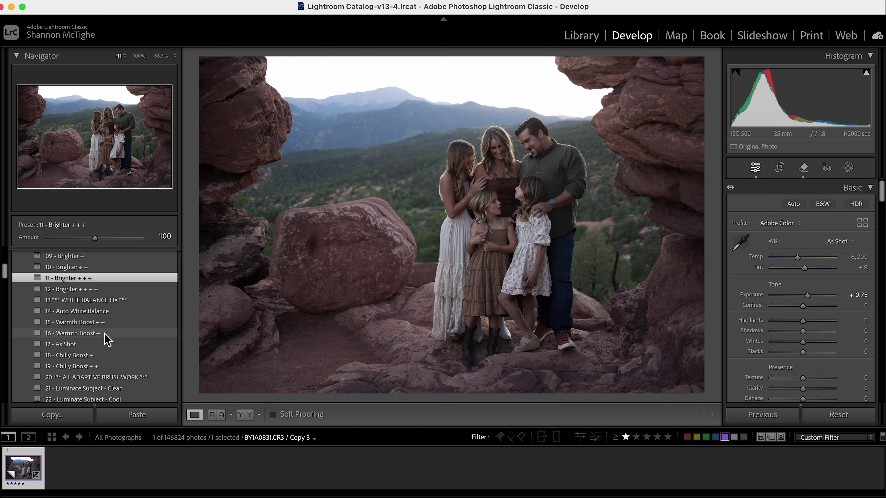
left_click(104, 334)
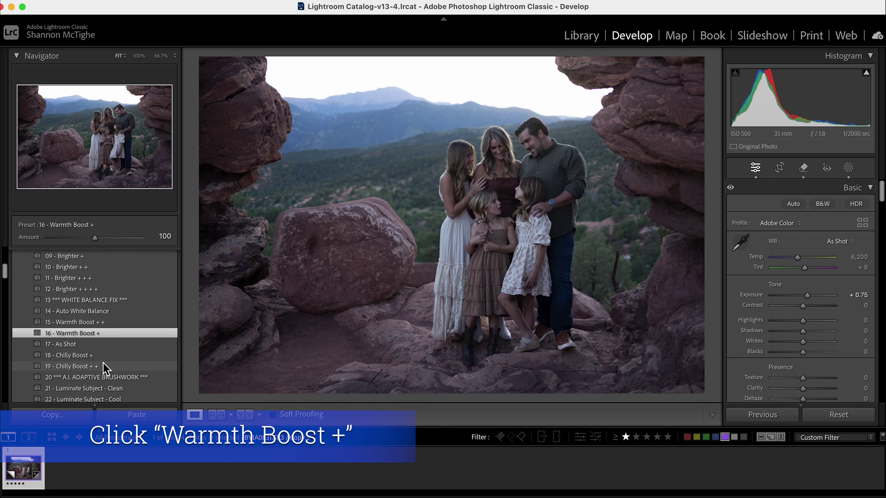
- Scroll the Presets panel down to browse the Luminate and Illuminate presets
scroll(101, 365, "down", 3)
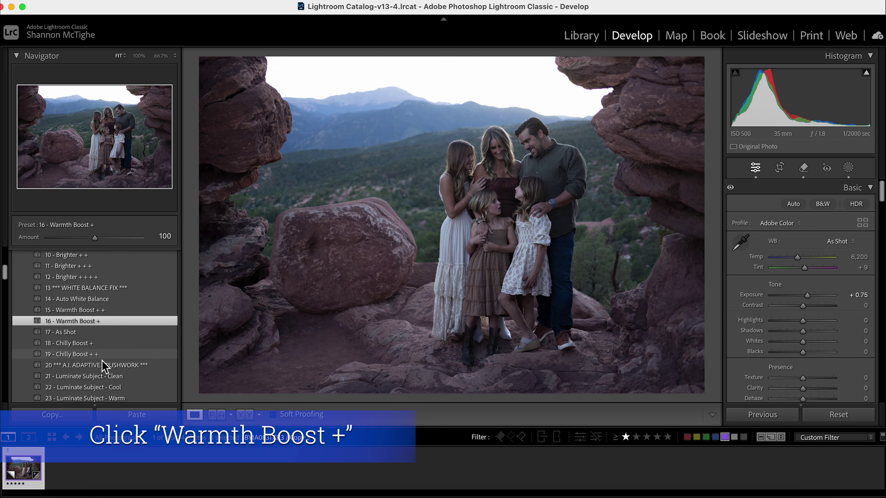
scroll(91, 349, "down", 1)
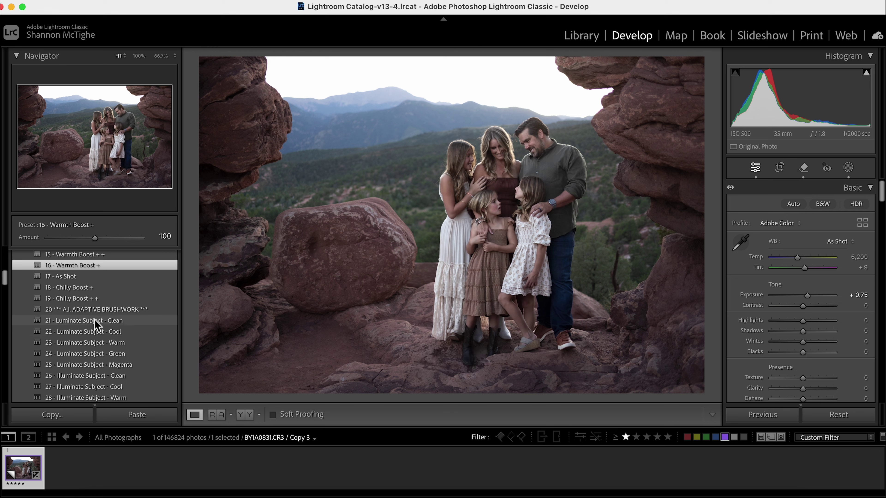
scroll(87, 322, "down", 2)
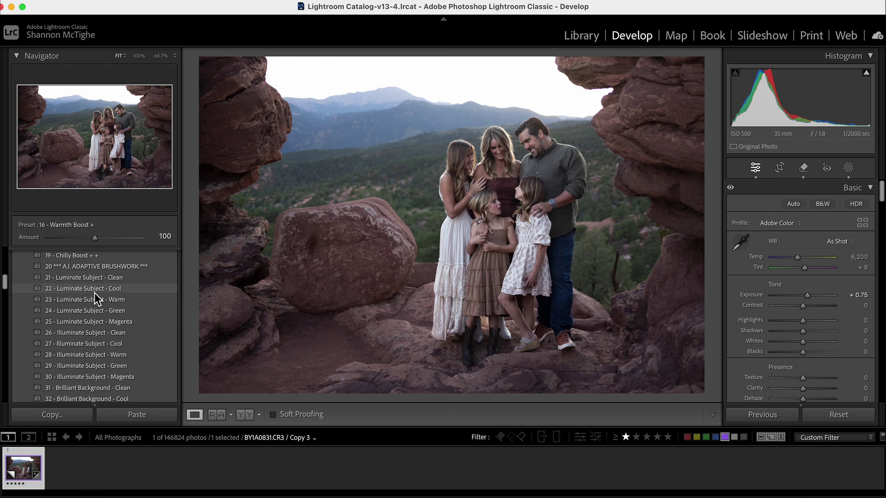
scroll(96, 299, "down", 15)
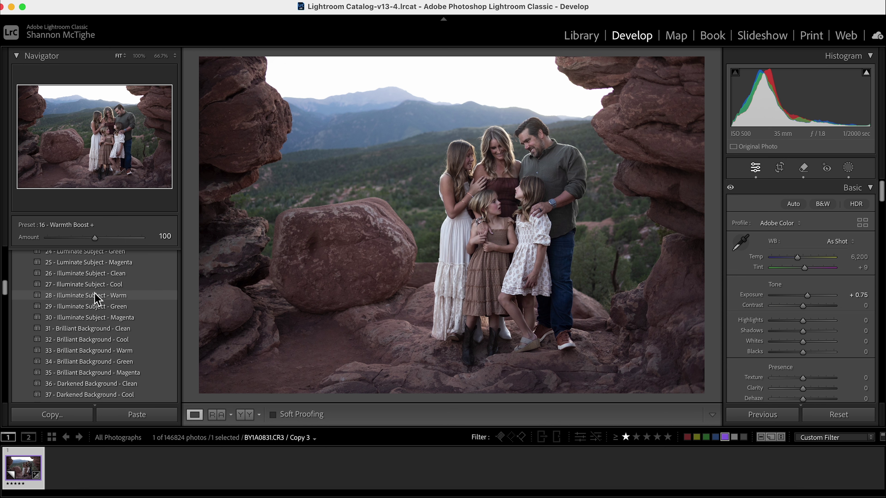
scroll(96, 298, "down", 1)
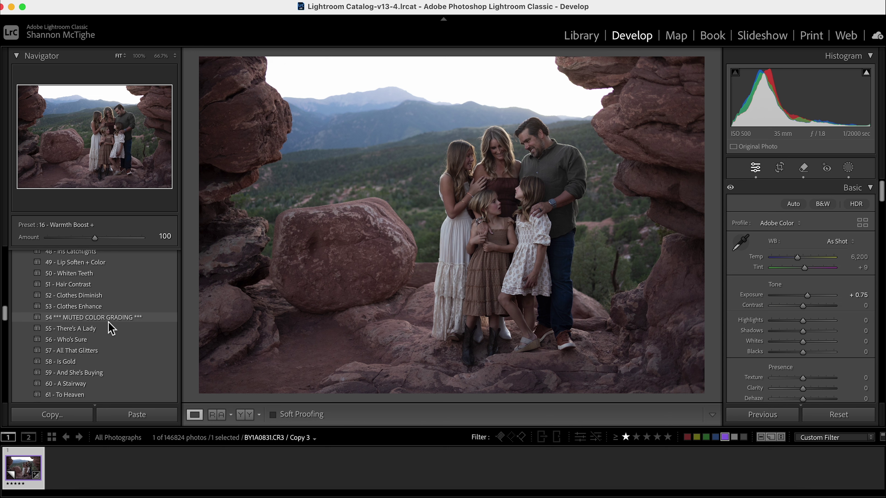
scroll(110, 327, "down", 2)
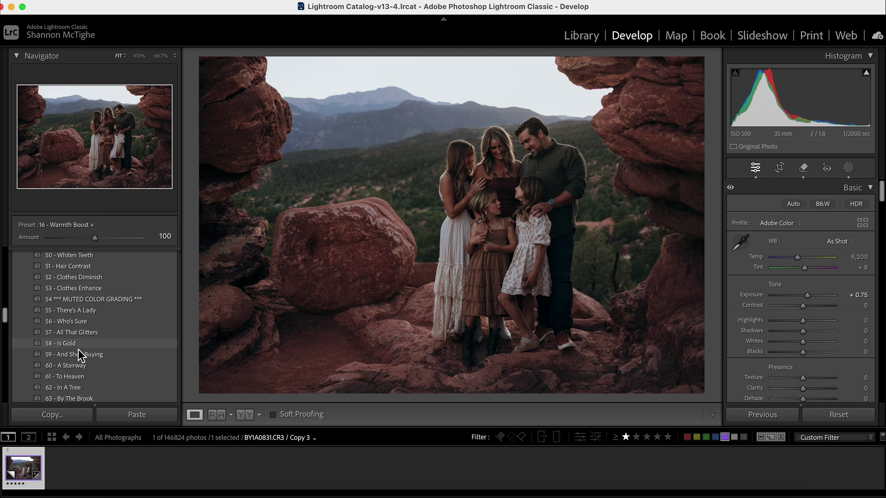
scroll(78, 352, "down", 2)
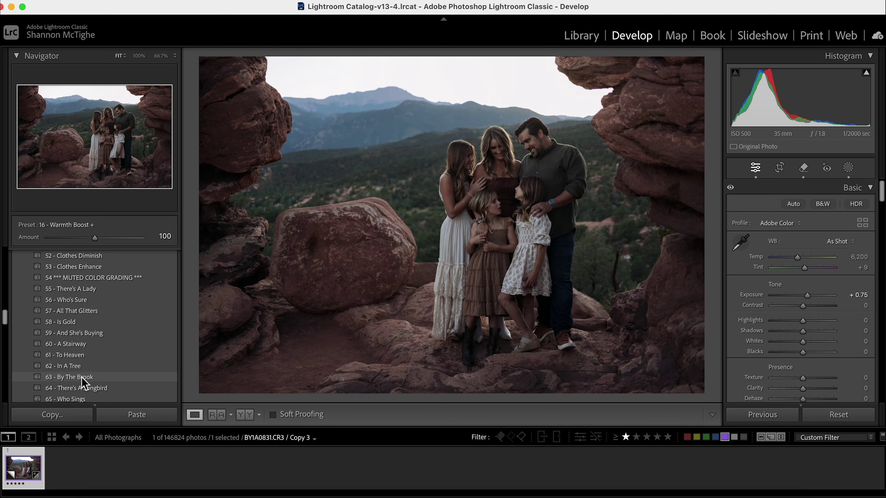
scroll(86, 378, "down", 1)
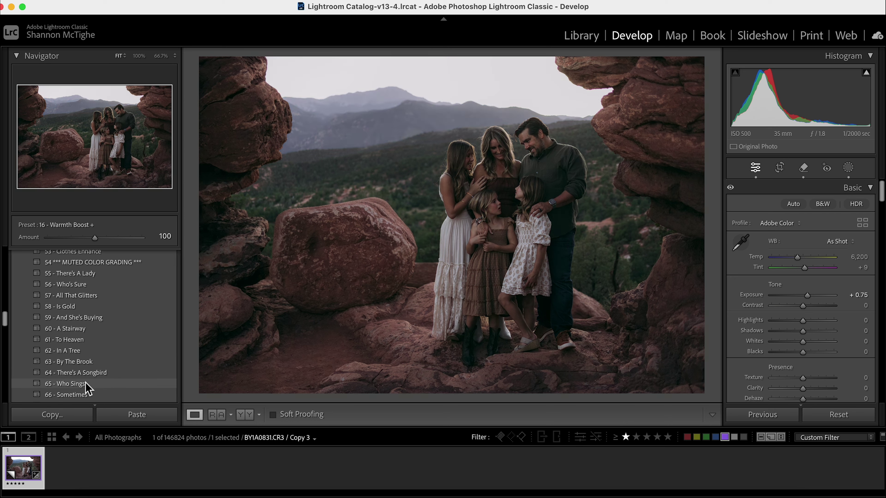
scroll(86, 383, "down", 1)
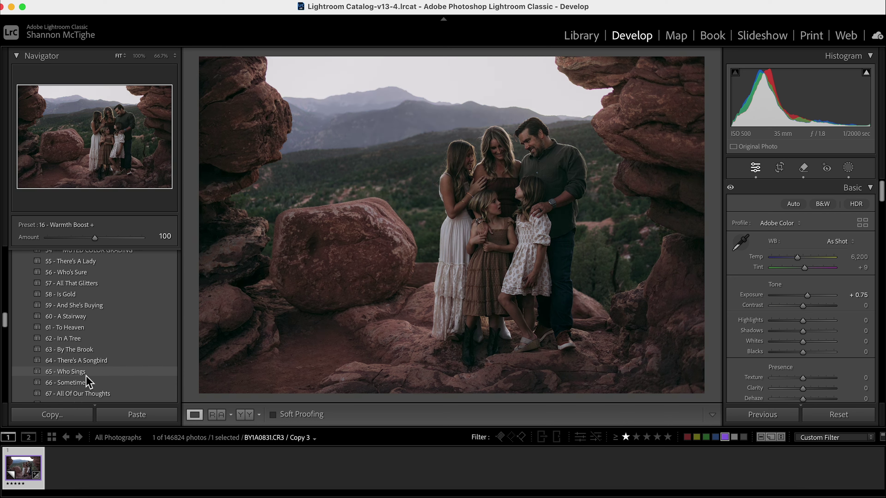
scroll(87, 388, "down", 1)
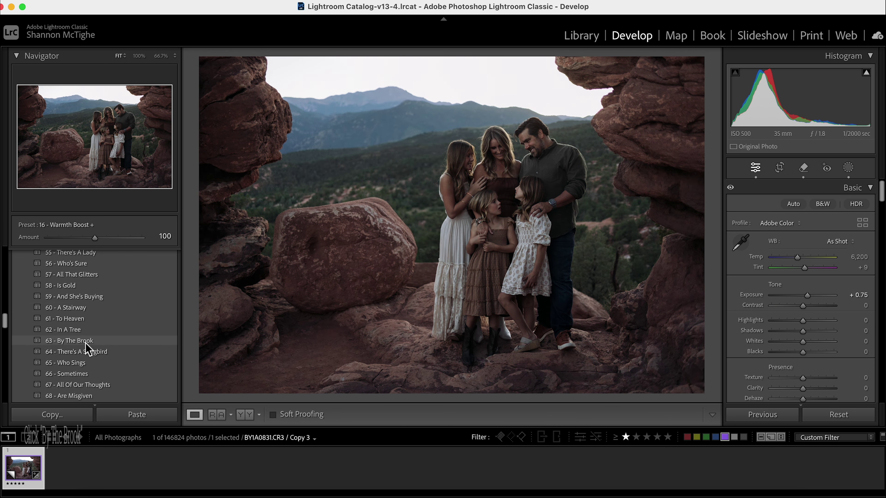
left_click(92, 342)
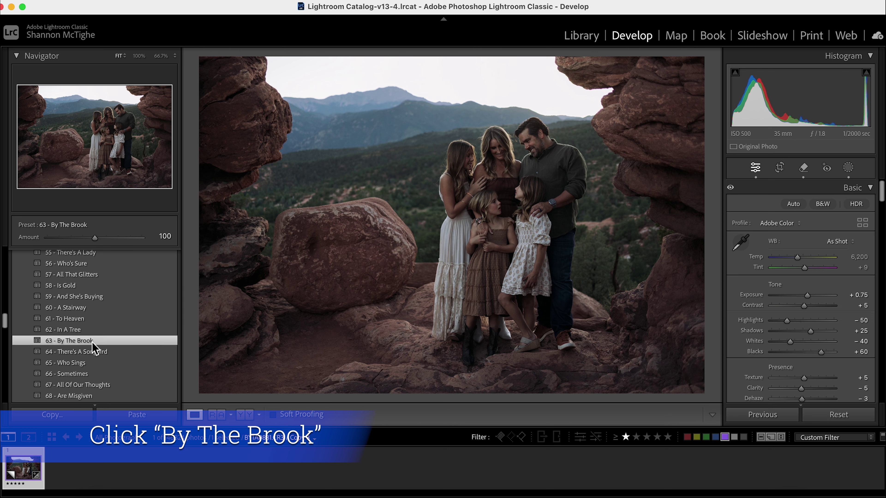
- Apply the 25 - Luminate Subject - Magenta preset at amount 100
scroll(94, 347, "up", 10)
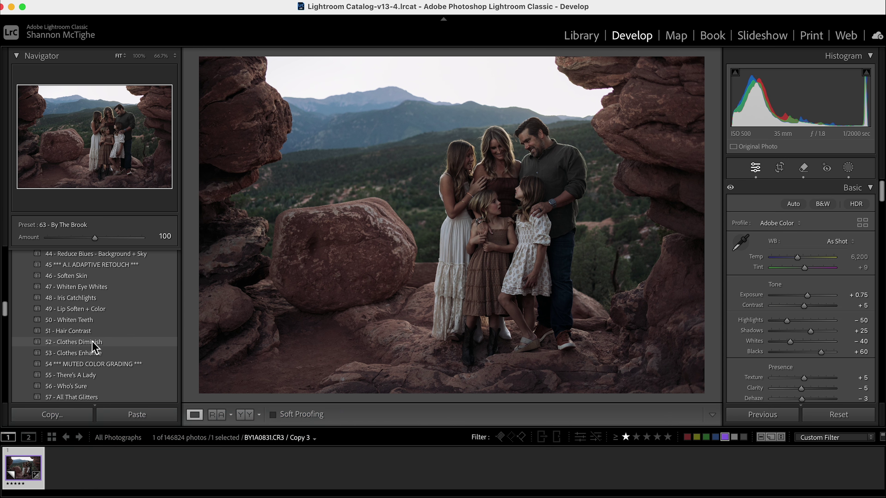
scroll(94, 347, "up", 5)
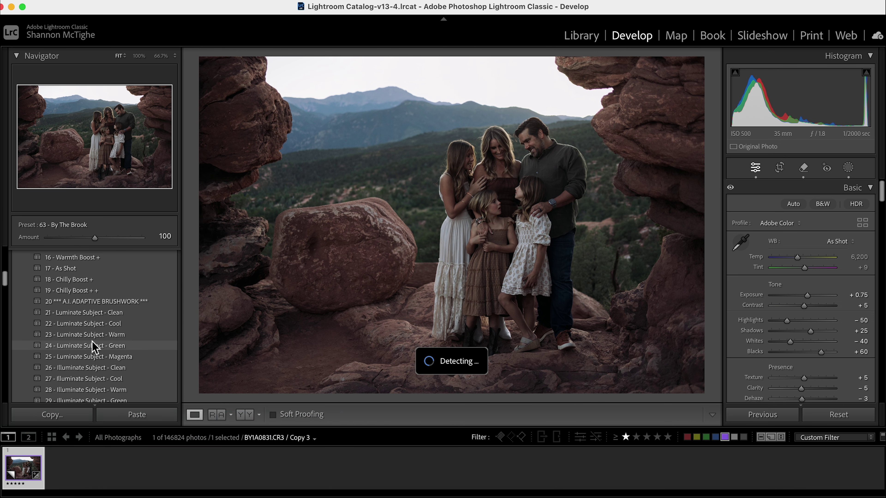
scroll(94, 347, "down", 2)
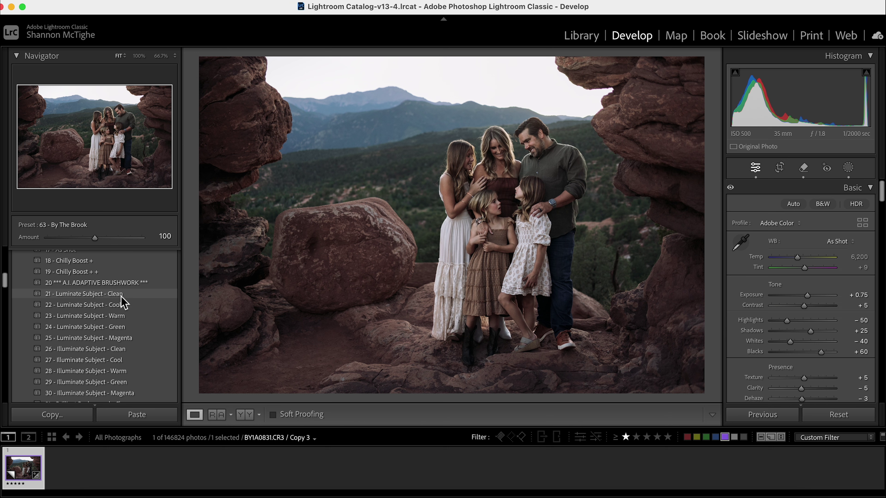
scroll(120, 316, "down", 2)
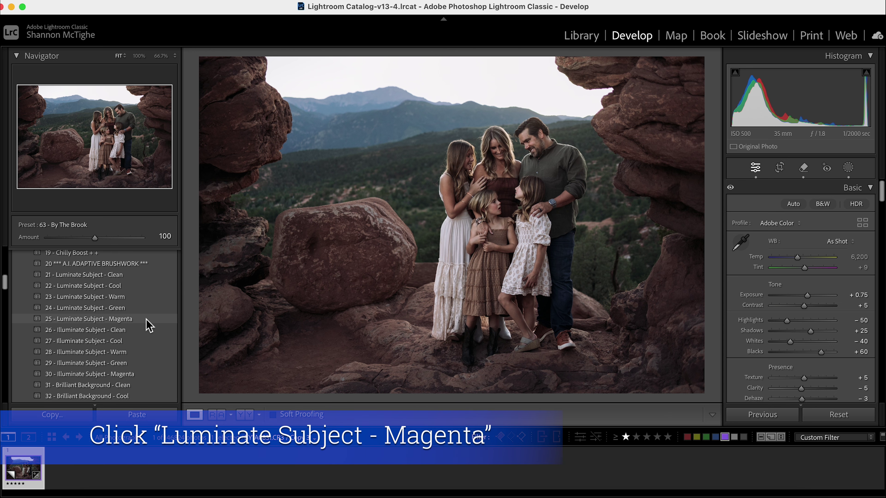
left_click(146, 320)
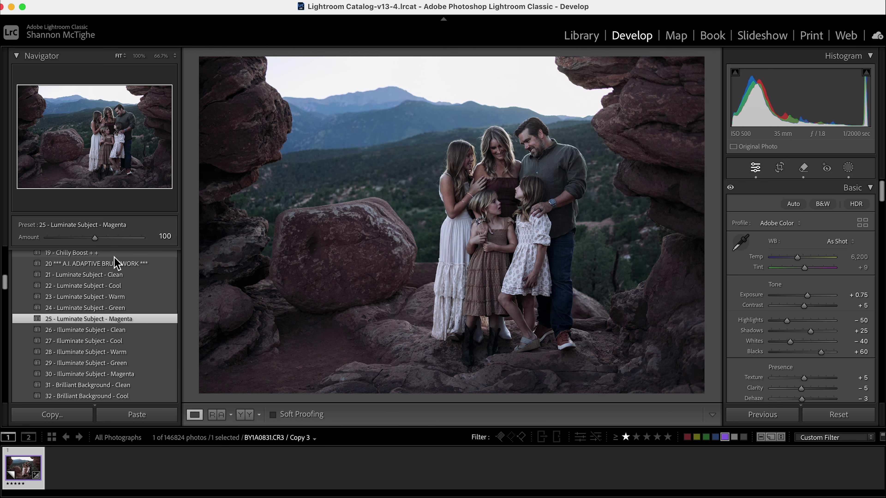
- Ease Luminate Subject - Magenta to 86, then apply 35 - Brilliant Background - Magenta
left_click_drag(95, 238, 90, 238)
scroll(92, 294, "down", 2)
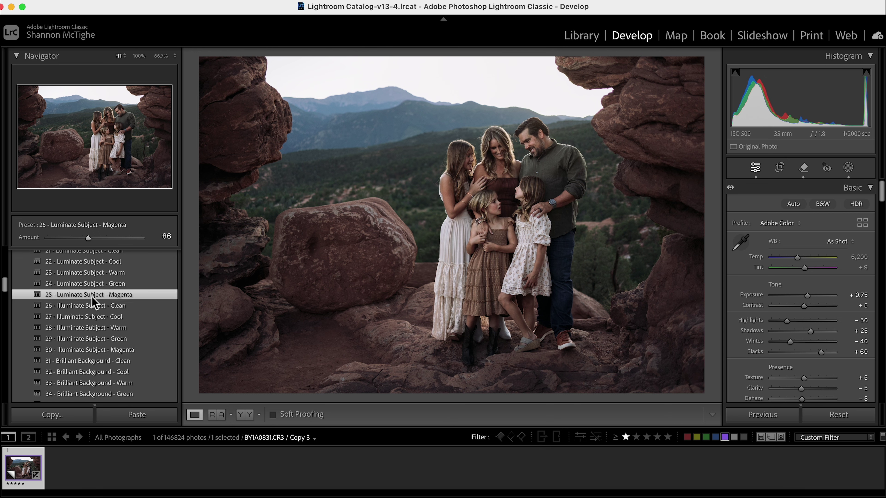
scroll(93, 303, "down", 1)
scroll(99, 303, "down", 3)
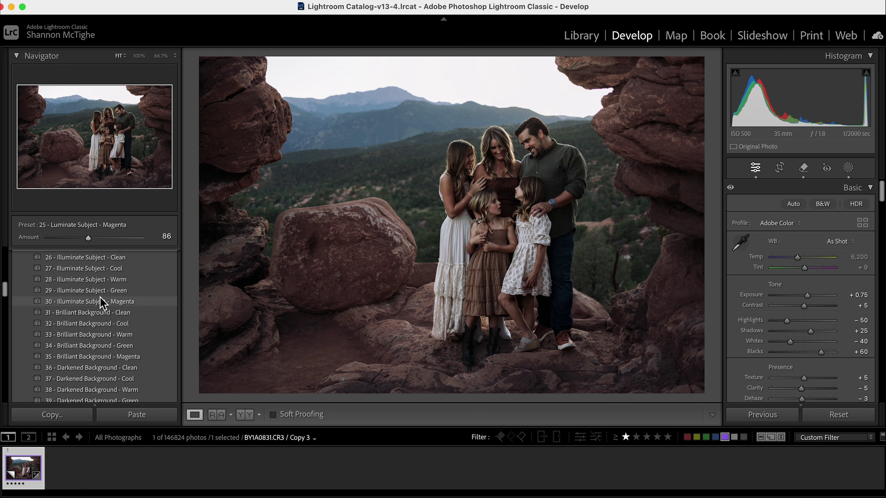
scroll(99, 310, "down", 2)
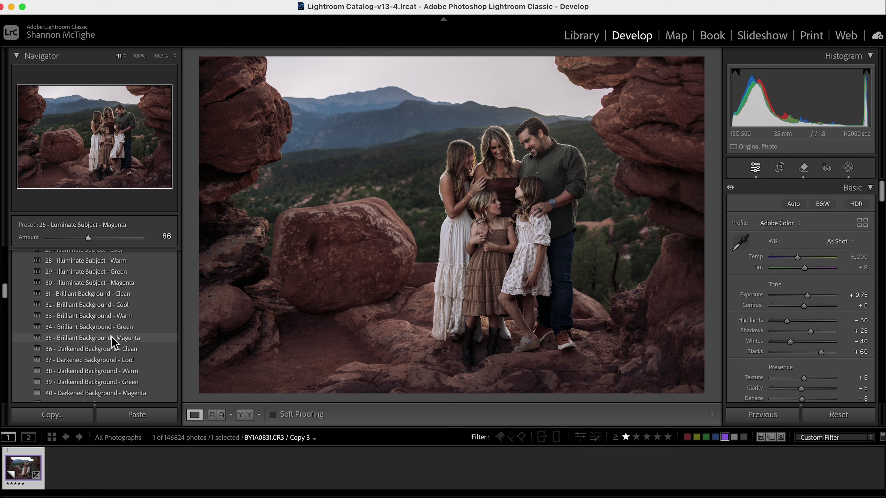
left_click(113, 338)
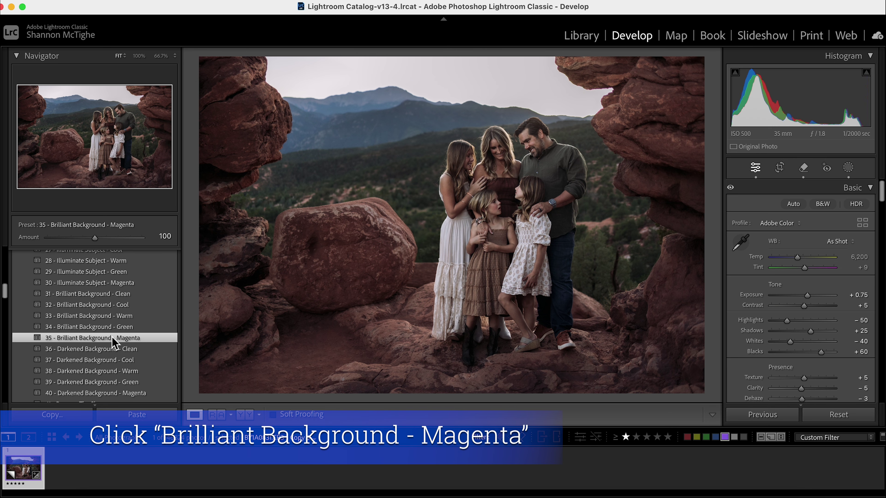
scroll(112, 338, "up", 5)
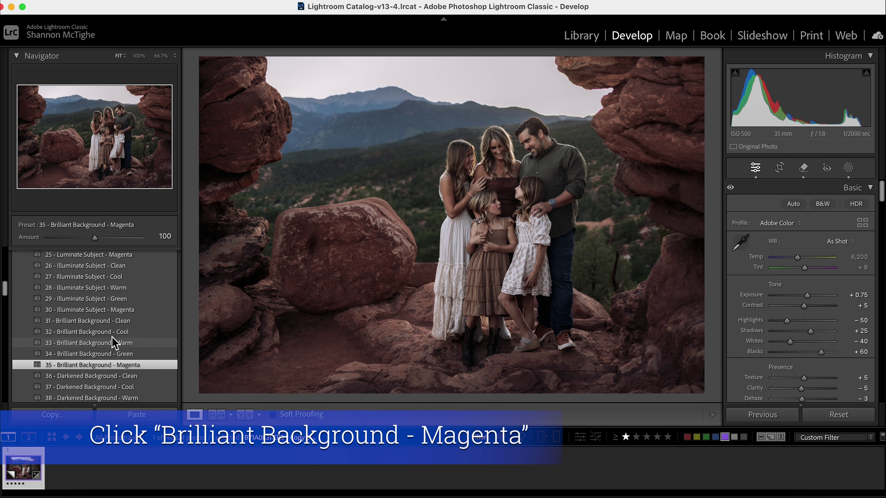
scroll(113, 338, "down", 10)
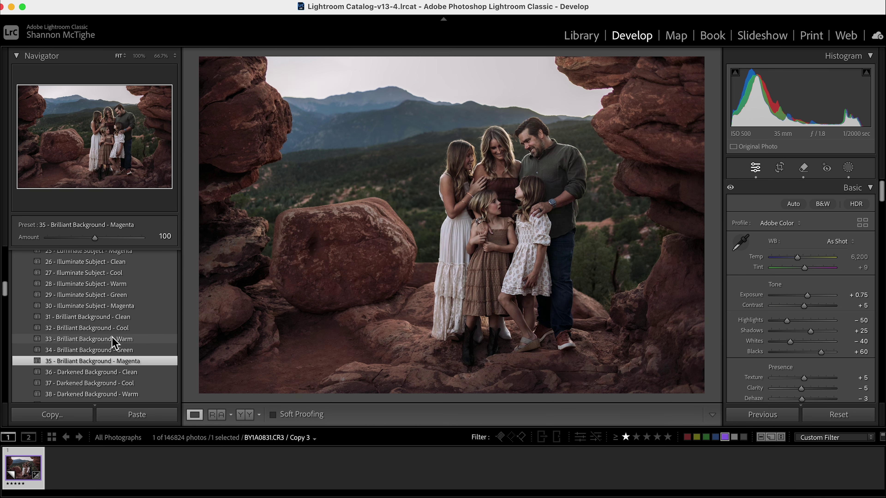
scroll(112, 338, "down", 1)
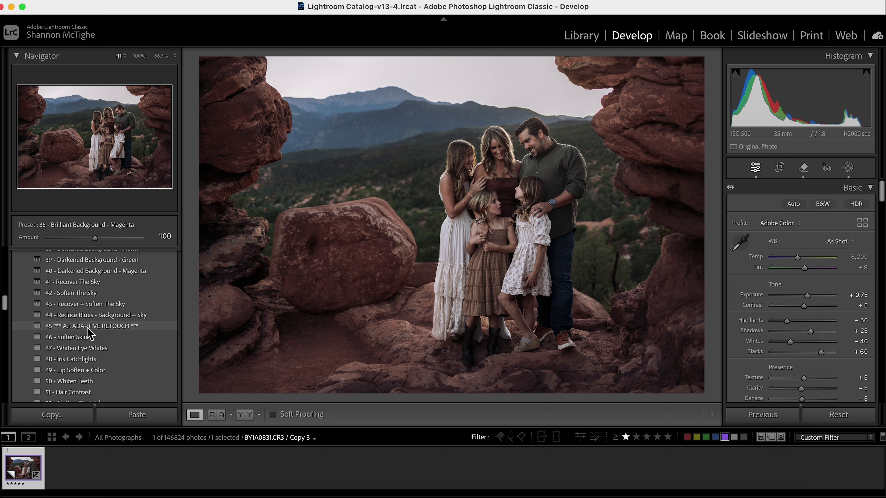
scroll(89, 334, "down", 1)
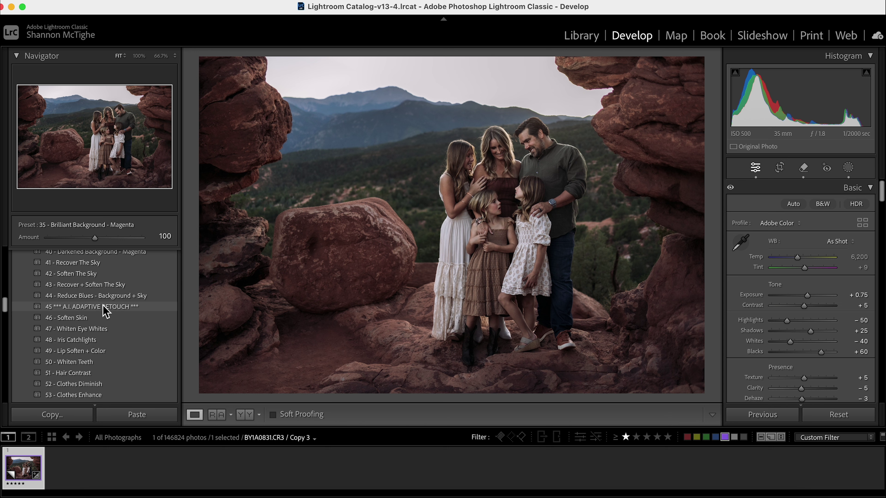
left_click(94, 318)
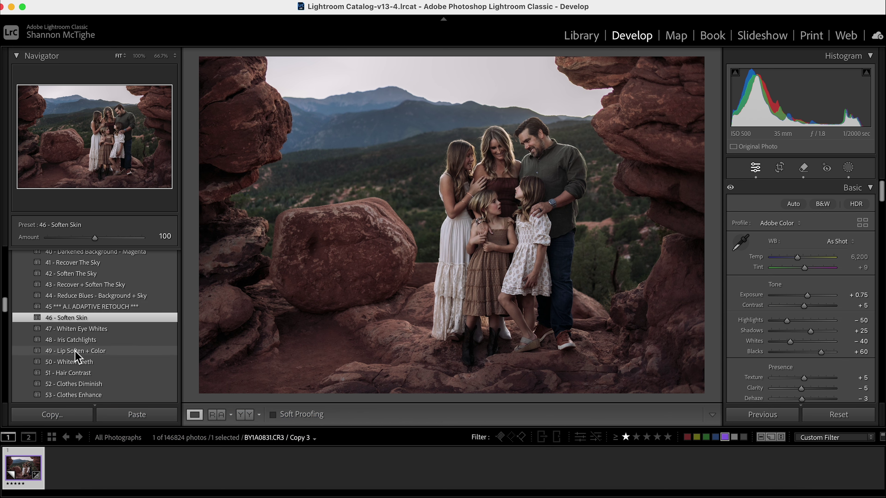
- Apply the 49 - Lip Soften + Color, 51 - Hair Contrast and 53 - Clothes Enhance presets
left_click(97, 351)
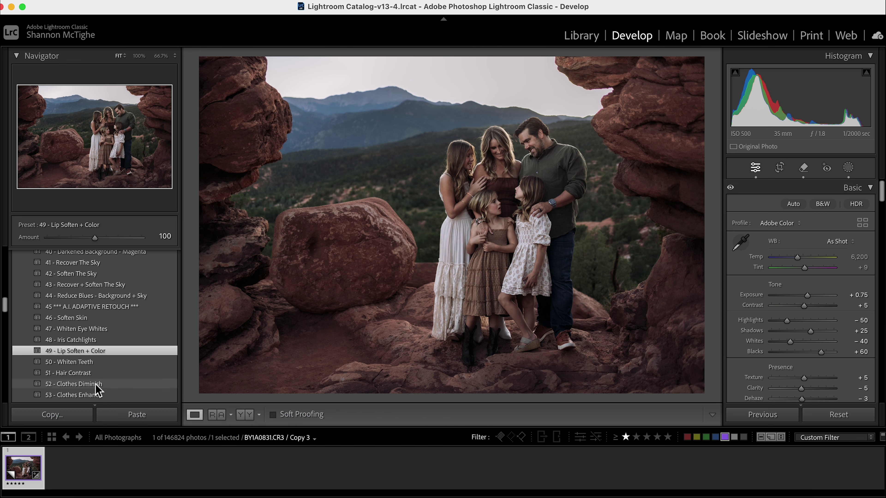
scroll(99, 390, "down", 2)
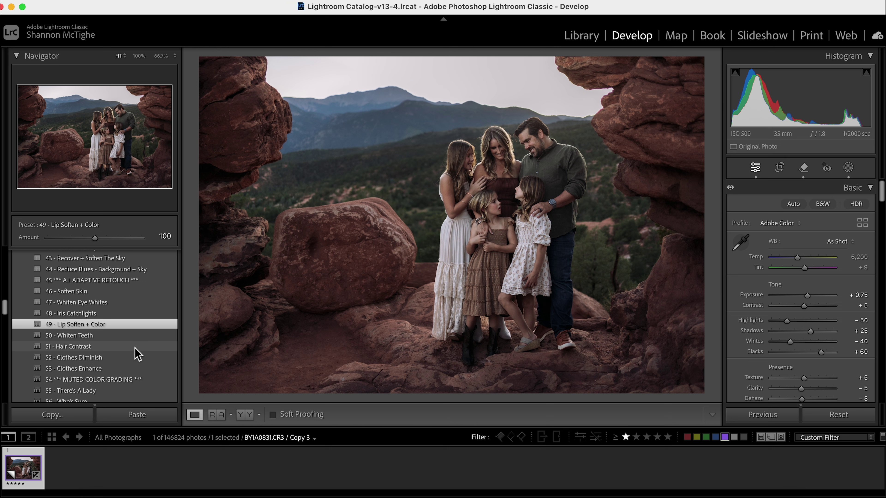
left_click(113, 347)
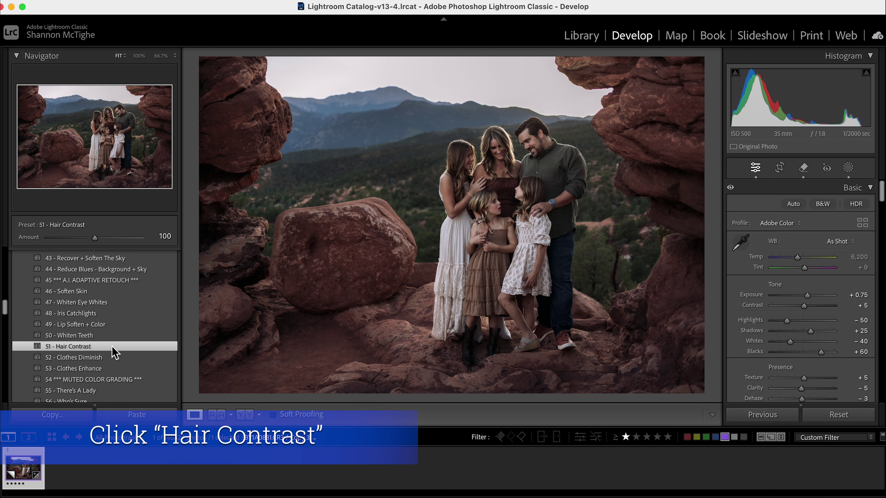
left_click(96, 370)
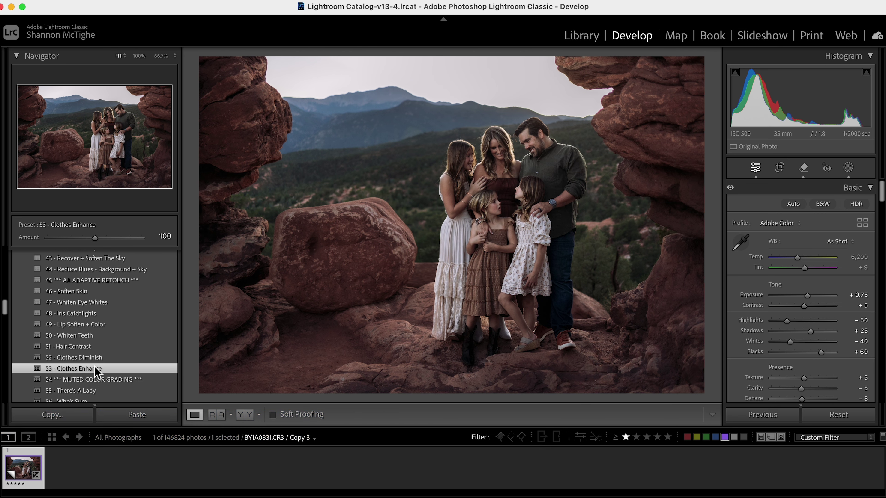
- Scroll further down the Presets panel toward the colour-grade presets
scroll(95, 369, "down", 3)
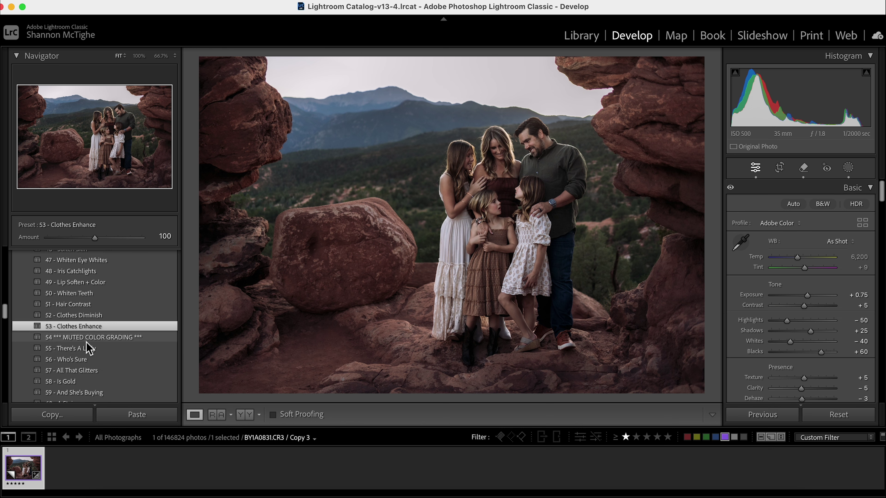
scroll(90, 345, "down", 2)
scroll(91, 325, "down", 3)
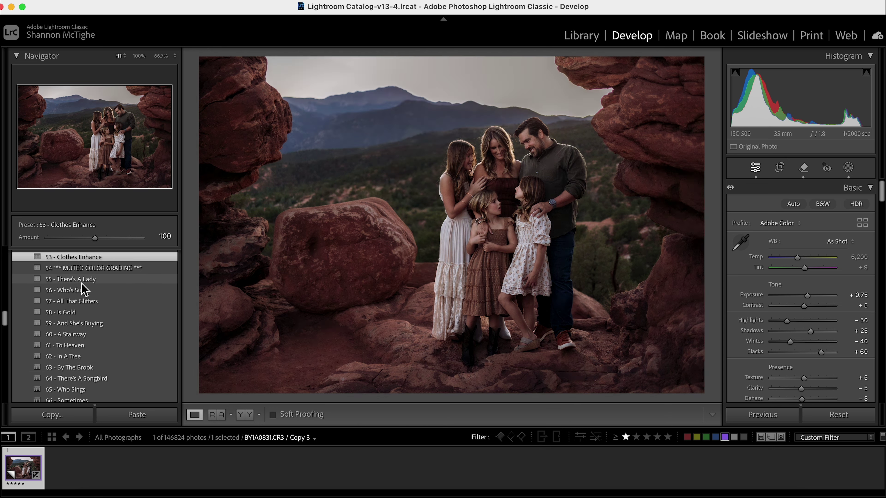
scroll(80, 289, "down", 1)
scroll(80, 289, "down", 2)
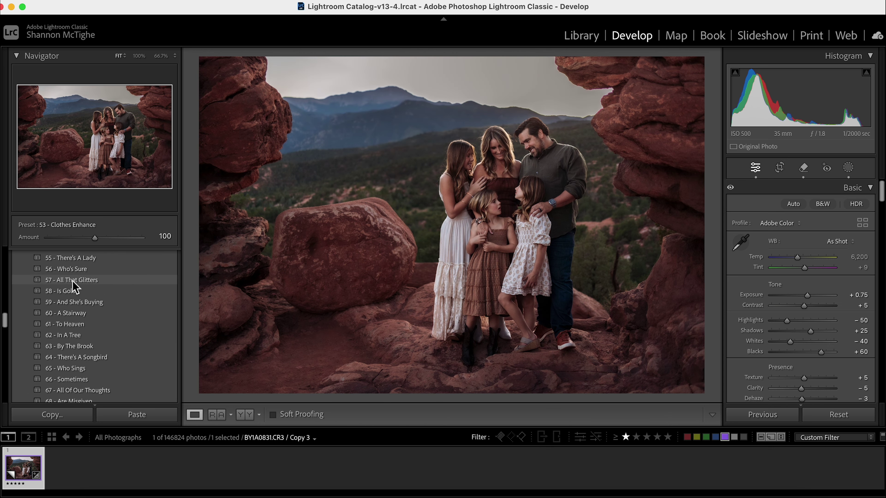
scroll(71, 319, "down", 6)
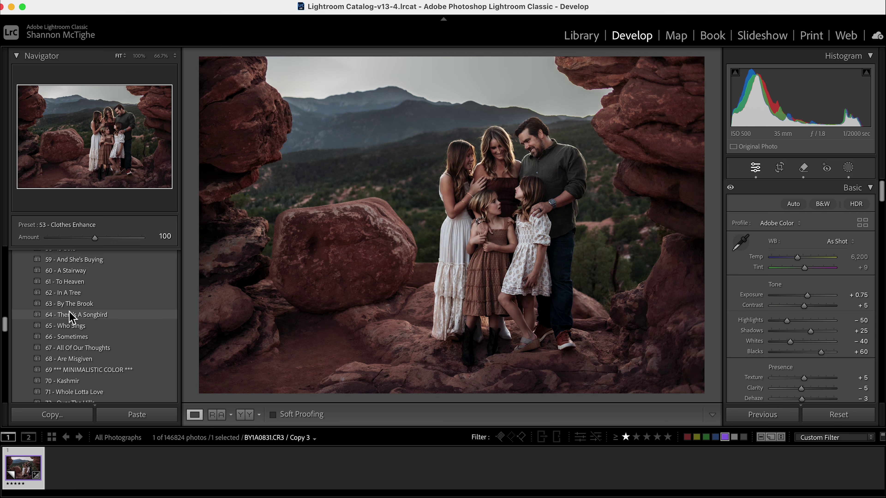
scroll(71, 319, "down", 2)
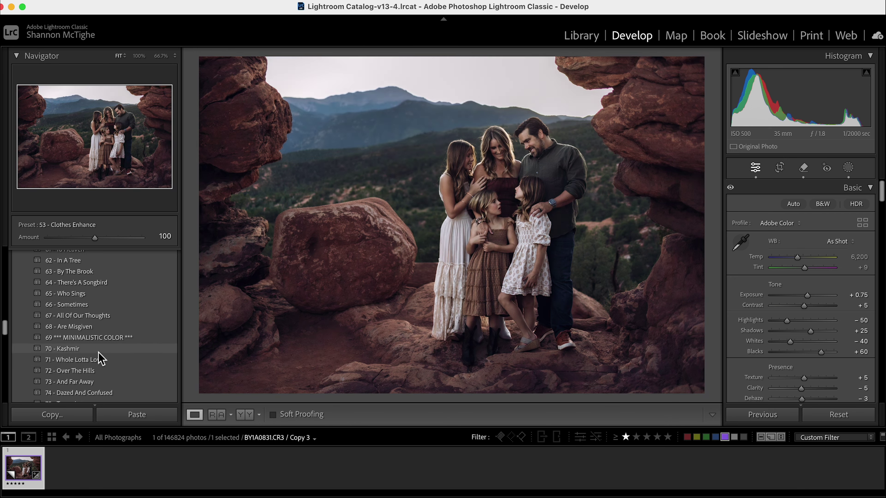
scroll(101, 356, "down", 5)
scroll(99, 357, "down", 4)
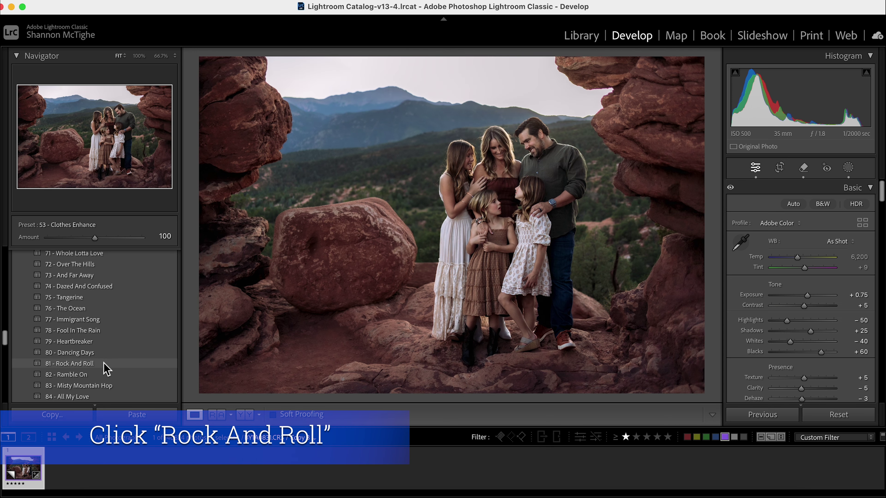
- Apply the 81 - Rock And Roll preset, switching the profile to 12 - Rock And Roll
left_click(129, 365)
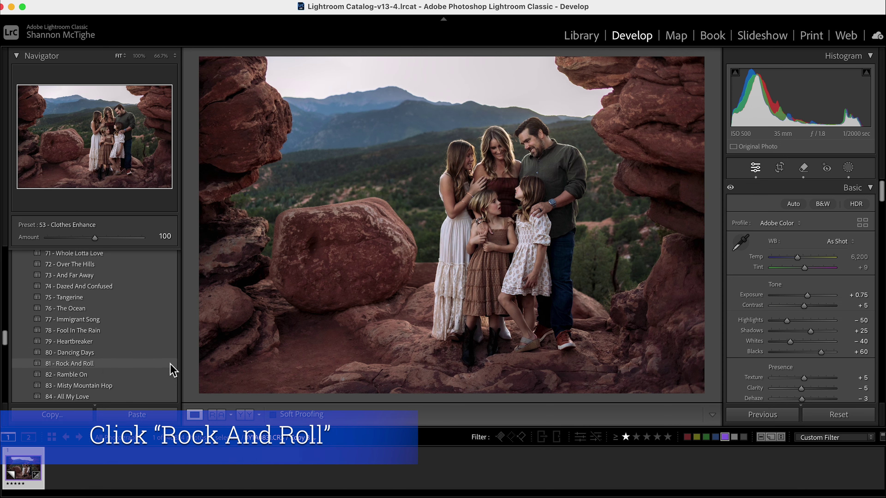
left_click(139, 364)
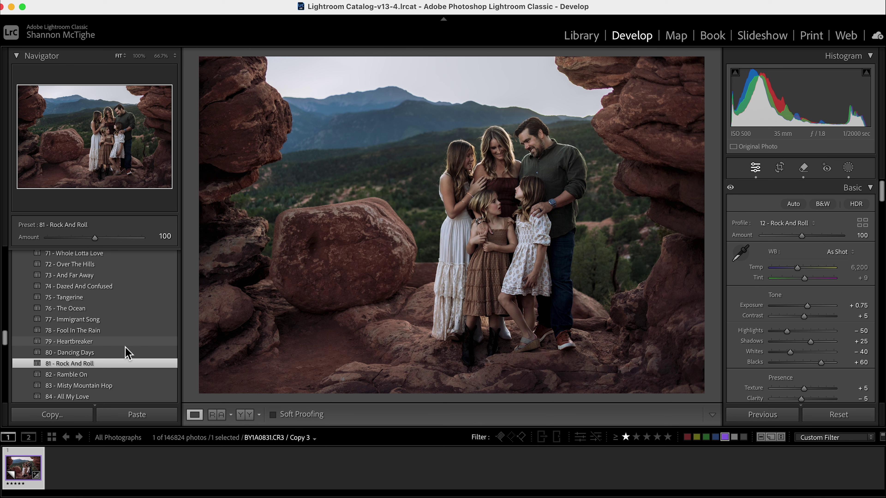
scroll(126, 351, "down", 5)
scroll(93, 348, "down", 2)
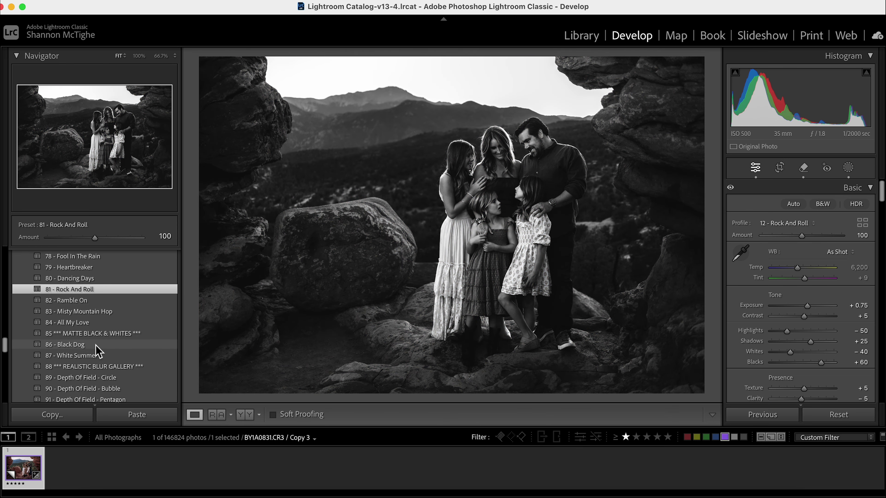
scroll(95, 351, "down", 3)
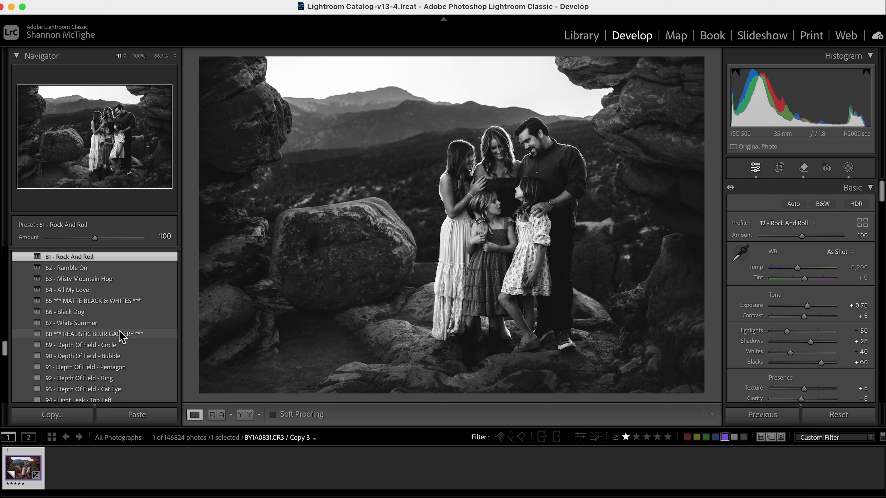
scroll(101, 311, "down", 5)
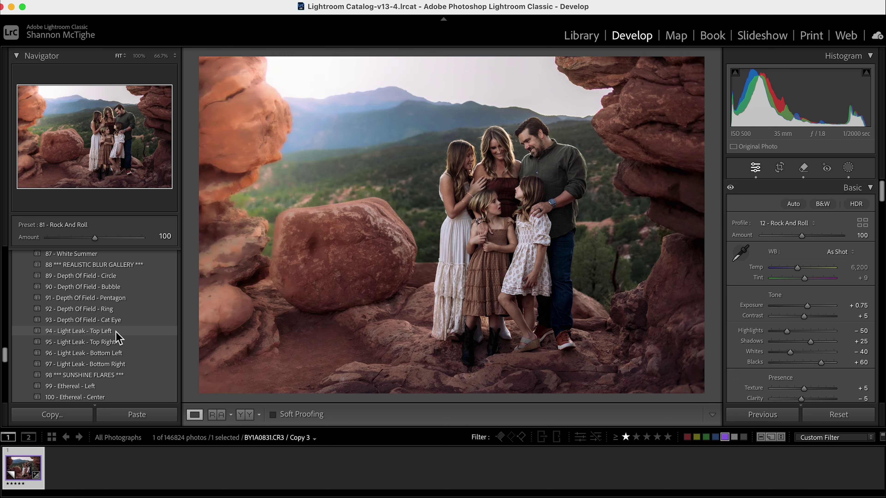
scroll(116, 333, "down", 2)
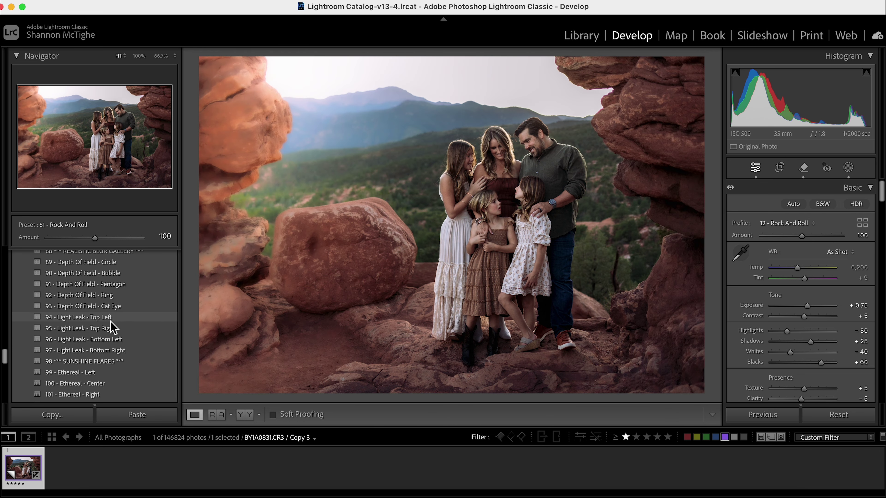
- Apply the 103 - Lustrous - Center glow preset at amount 100 over the Rock And Roll grade
scroll(104, 322, "down", 3)
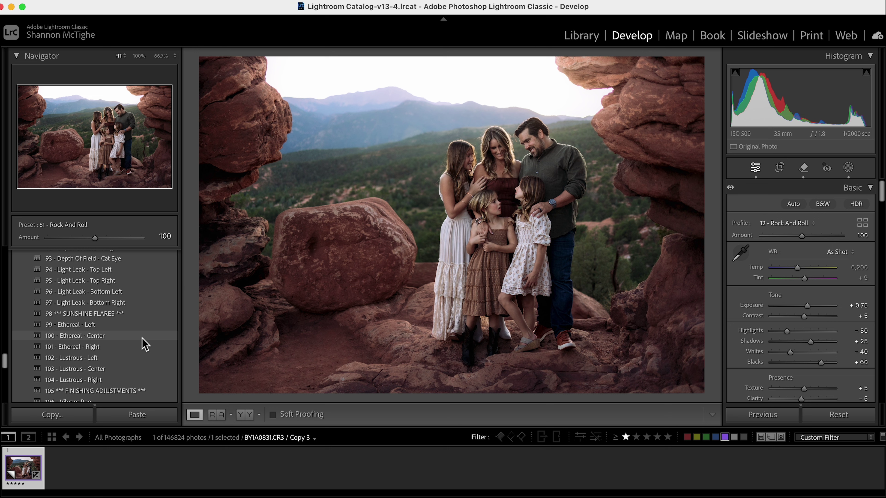
scroll(144, 345, "down", 1)
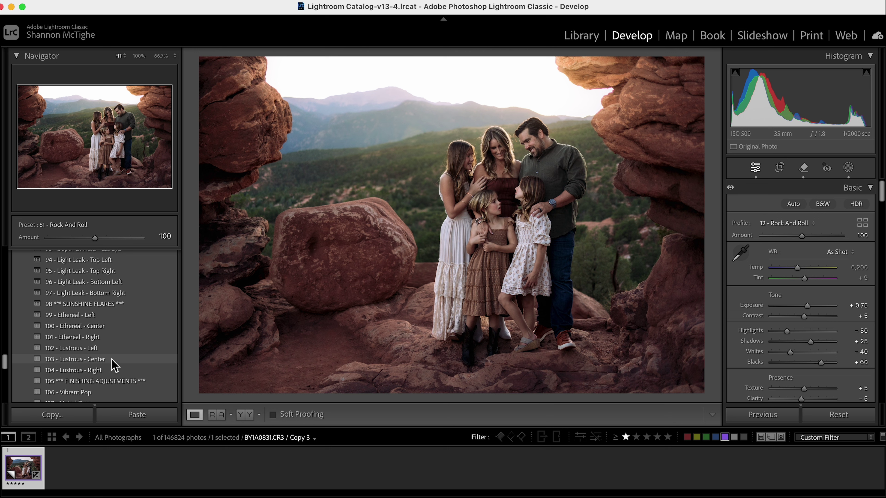
left_click(116, 364)
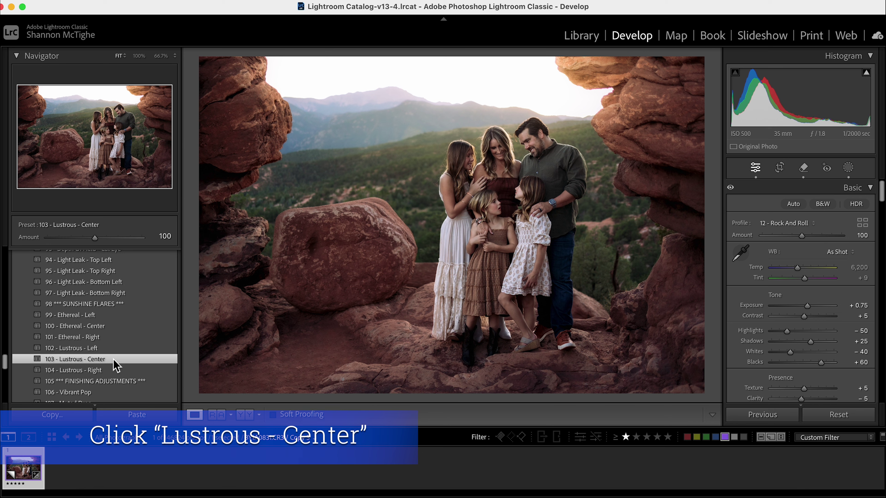
scroll(116, 364, "down", 3)
scroll(99, 357, "down", 2)
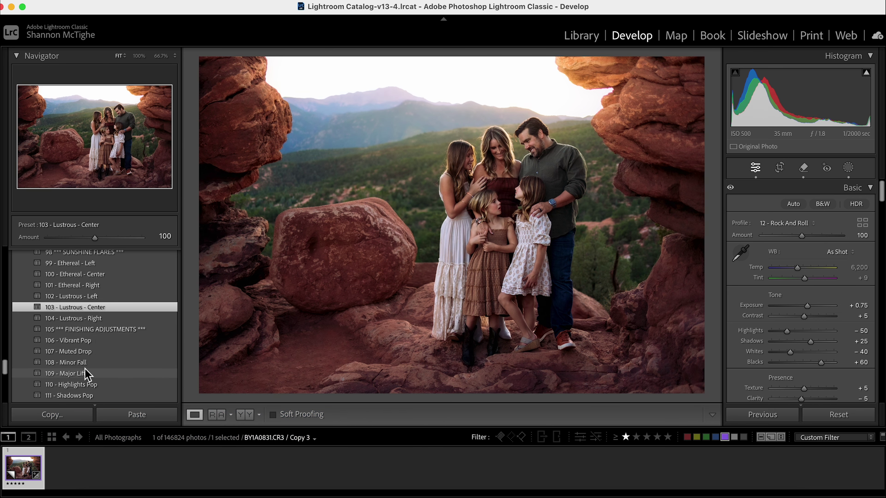
- Apply the Vibrant Pop preset at about half strength, then the Highlights Pop preset
left_click(92, 343)
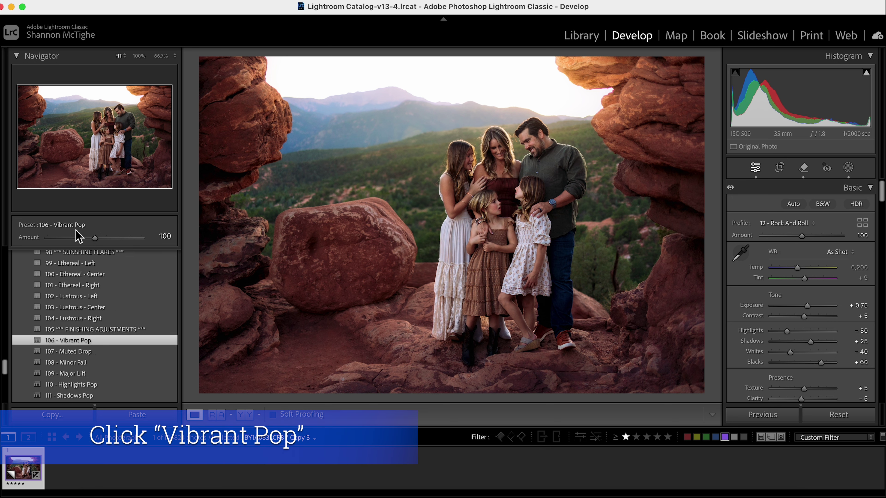
left_click_drag(78, 239, 71, 238)
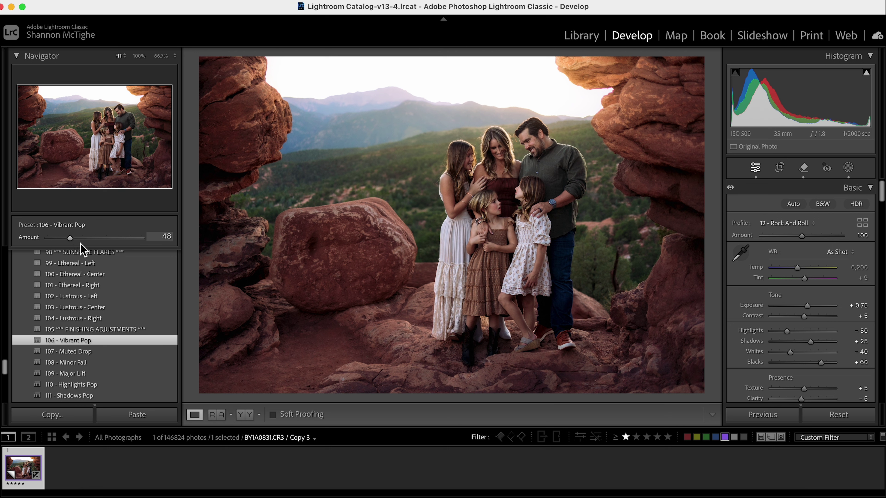
scroll(86, 307, "down", 4)
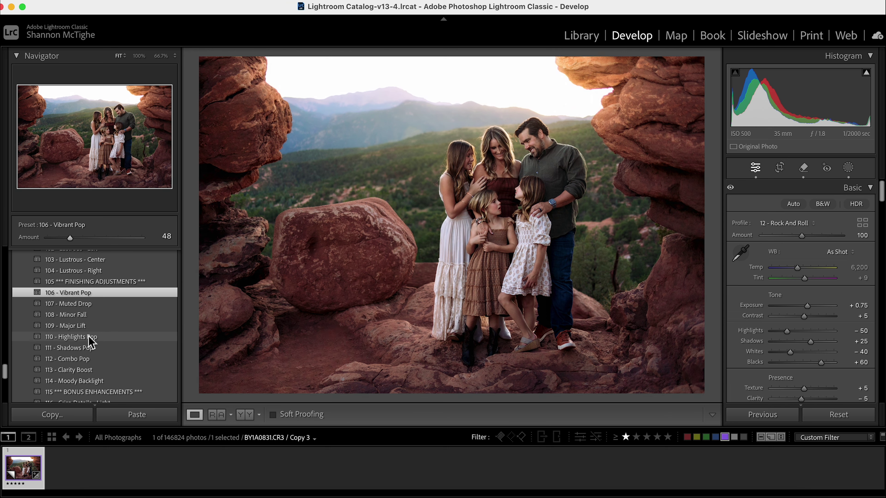
left_click(110, 340)
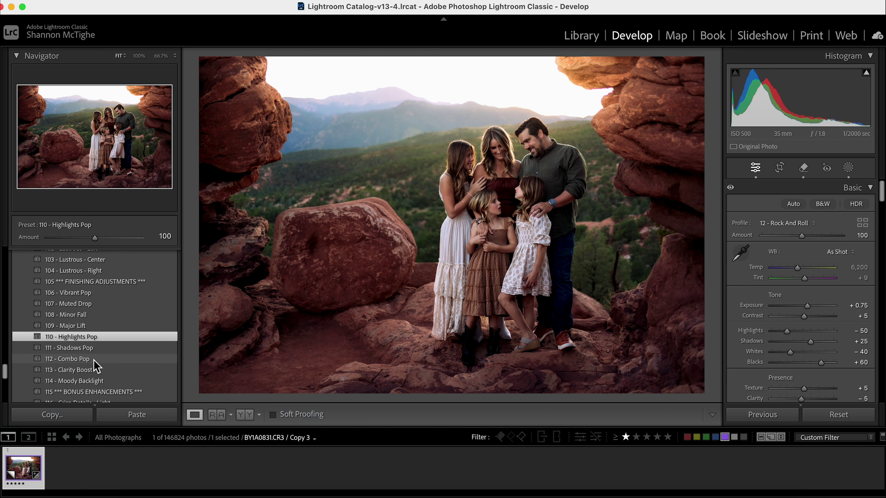
- Apply the 117 - Crisp Details - Medium and 121 - Reduce Noise - Medium presets
scroll(94, 366, "down", 1)
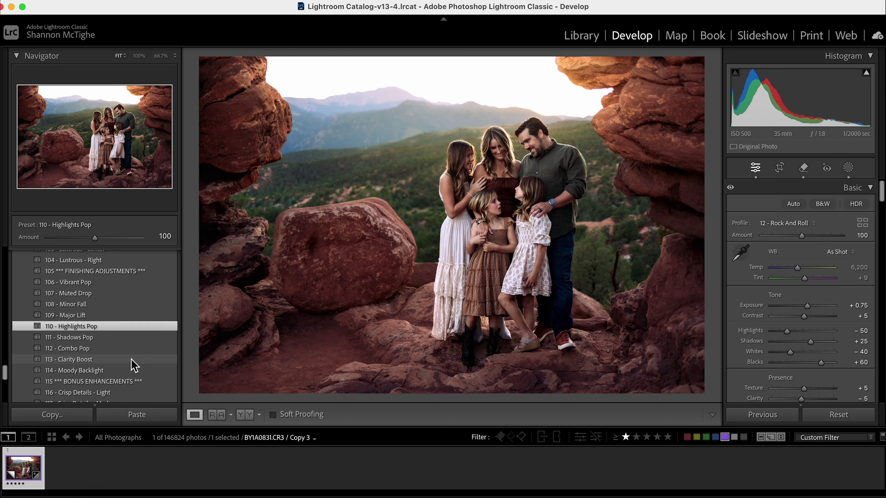
scroll(134, 365, "down", 2)
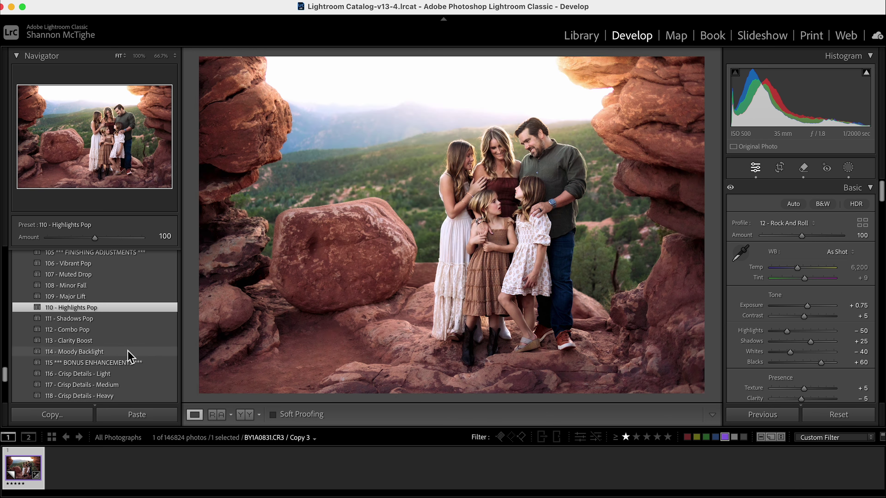
scroll(150, 357, "down", 2)
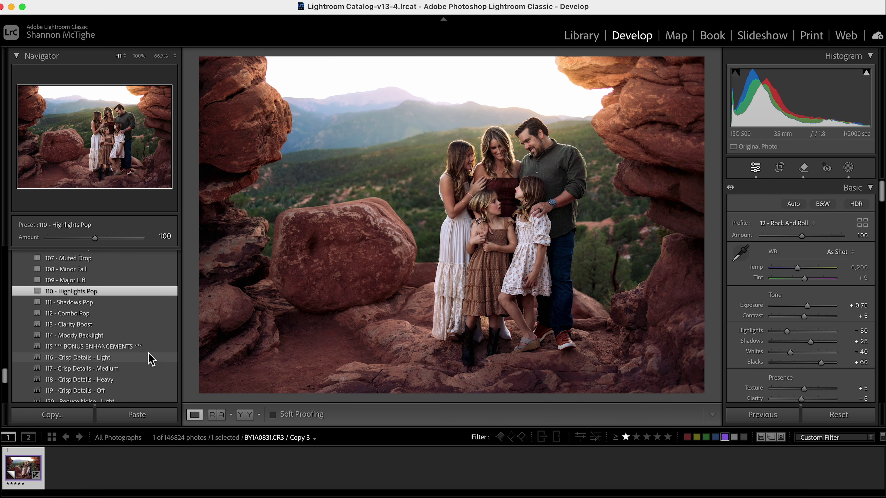
scroll(150, 358, "down", 2)
scroll(127, 328, "down", 2)
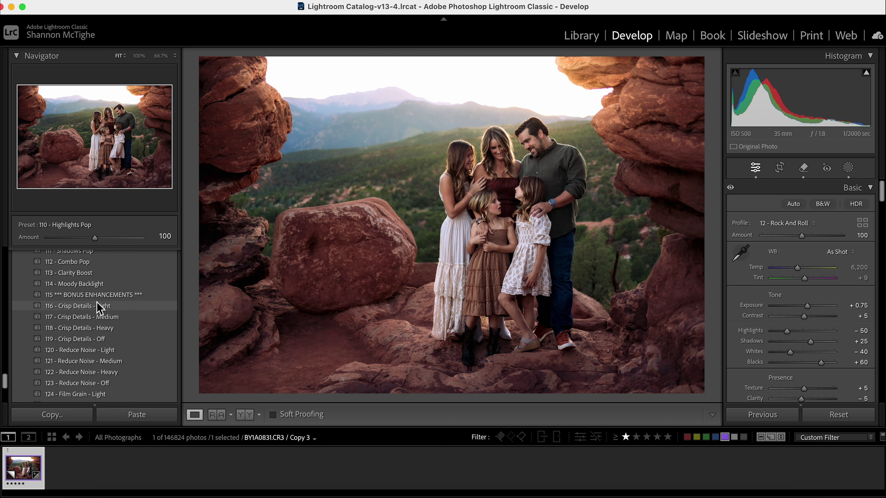
scroll(101, 309, "down", 2)
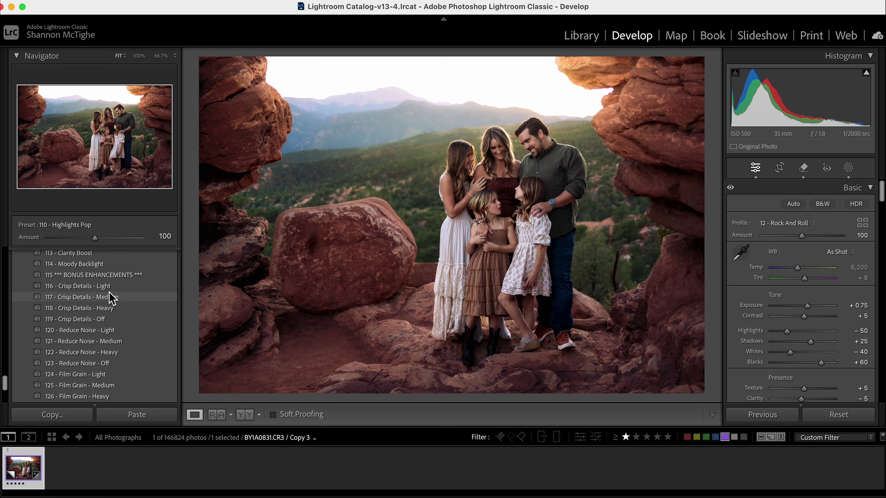
left_click(115, 297)
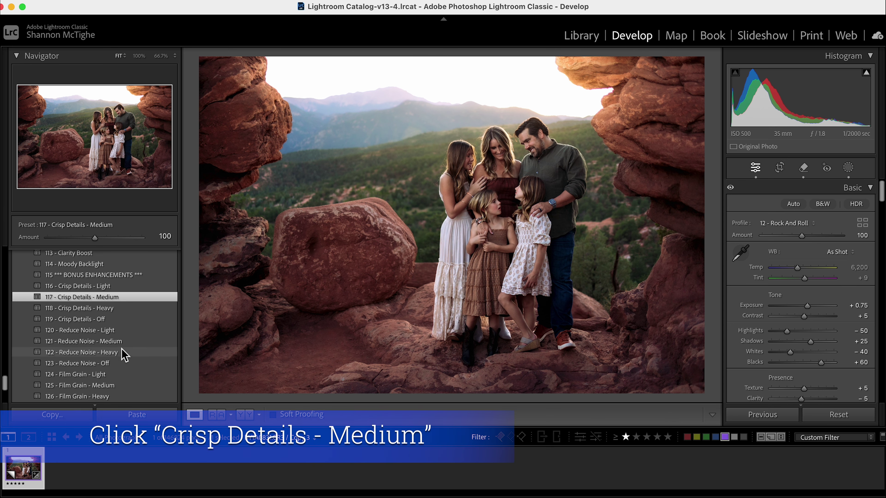
left_click(112, 342)
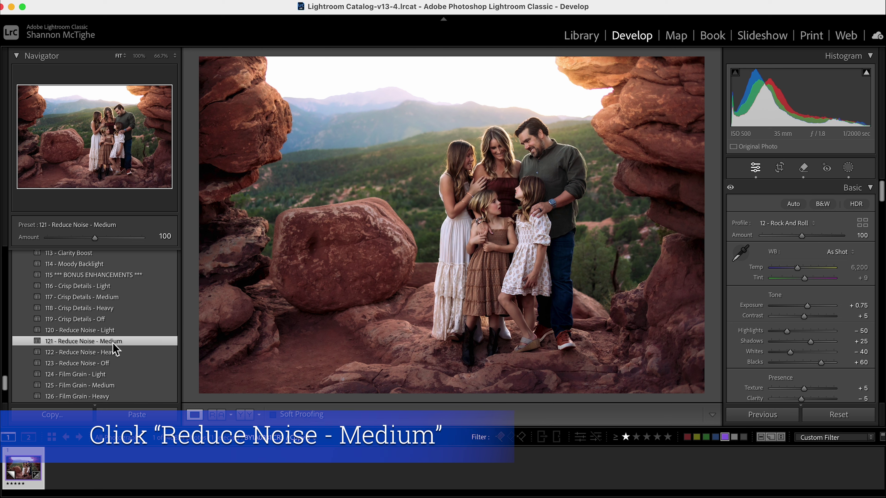
scroll(113, 343, "down", 2)
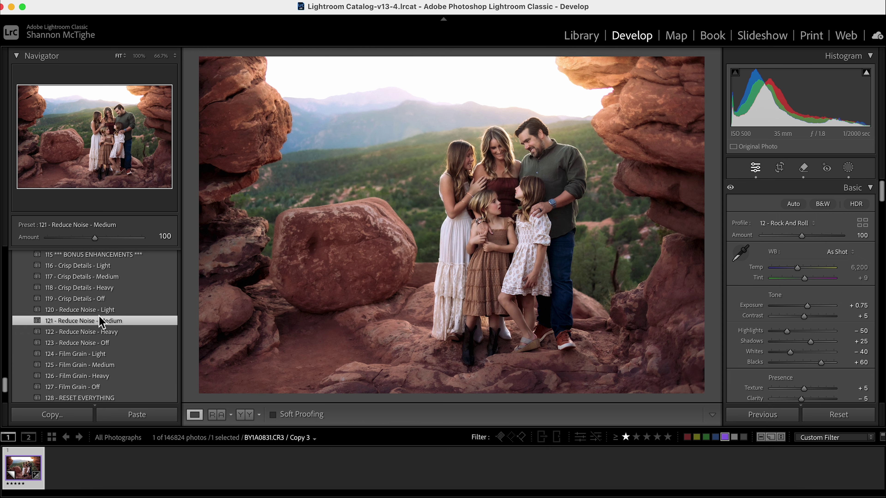
scroll(107, 322, "up", 20)
scroll(106, 322, "up", 5)
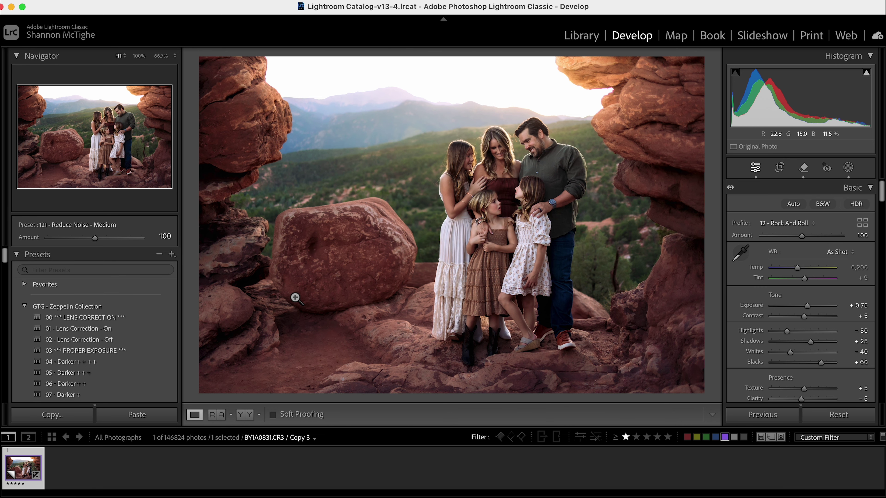
key("backslash")
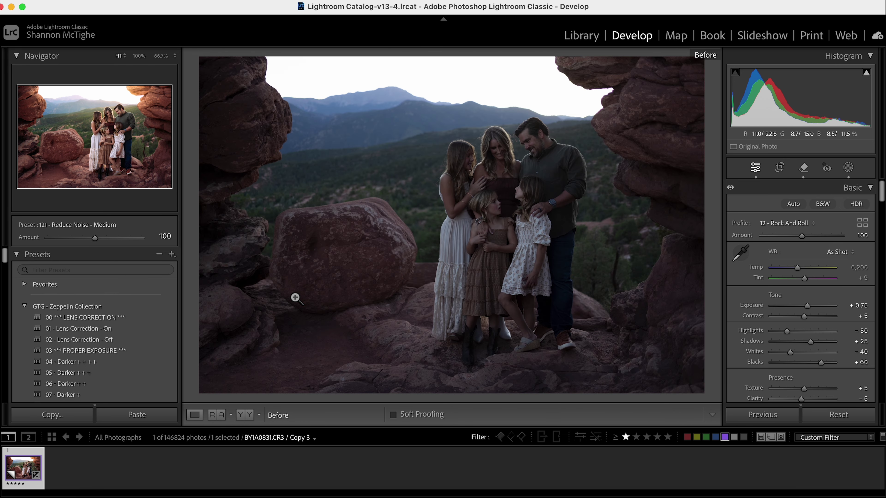
key("backslash")
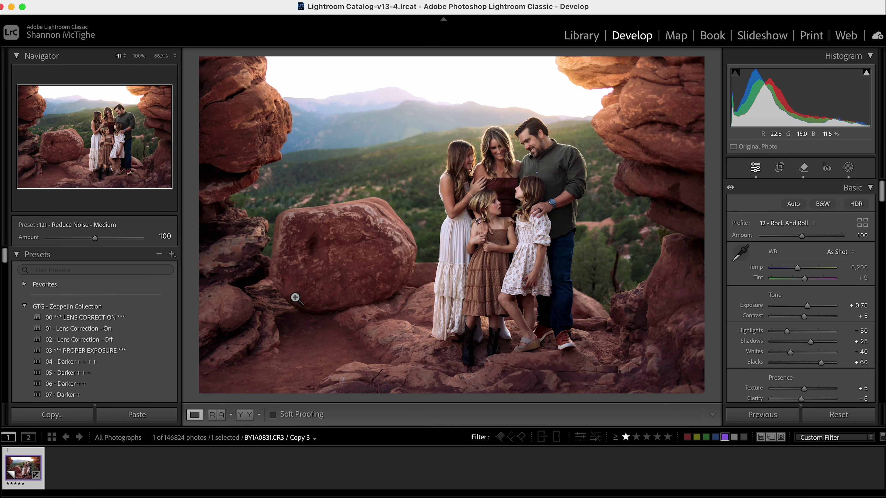
key("backslash")
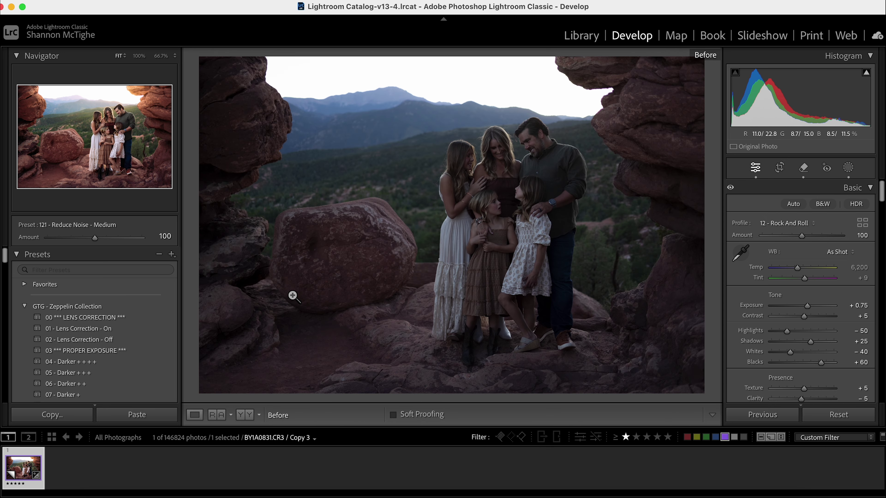
key("backslash")
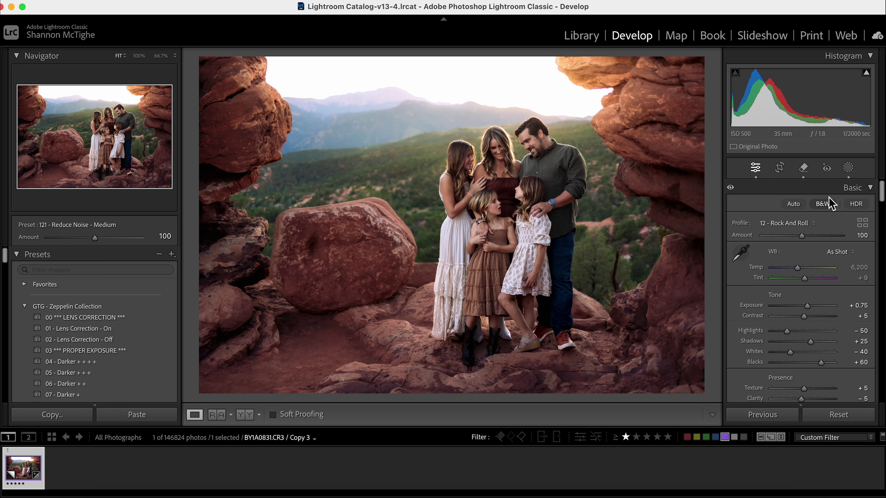
- Create a new brush mask and paint it over the left rocks and background hills
left_click(848, 168)
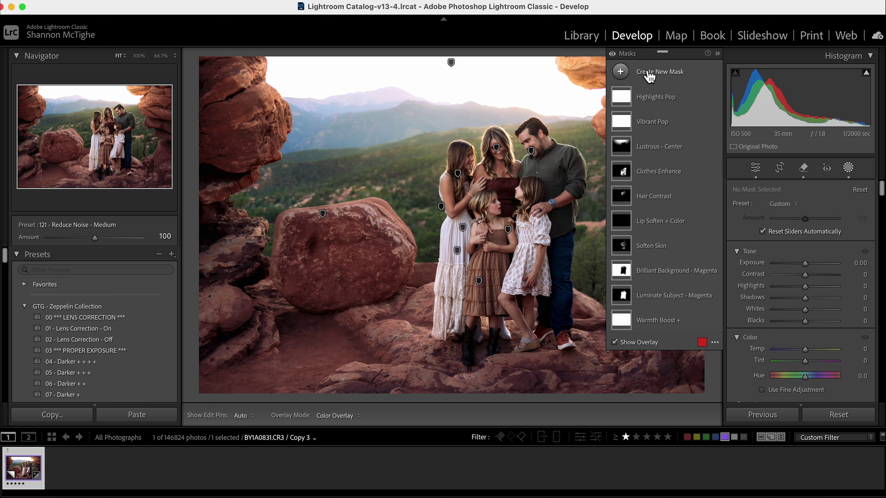
left_click(674, 79)
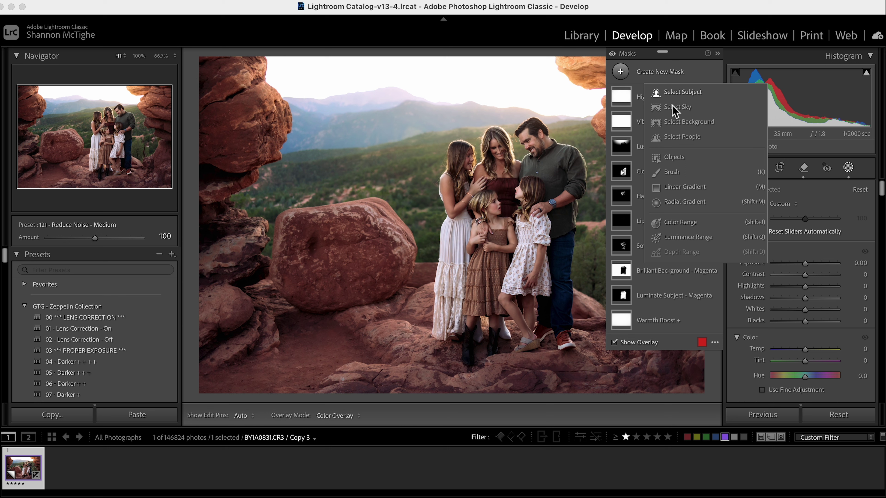
left_click(677, 173)
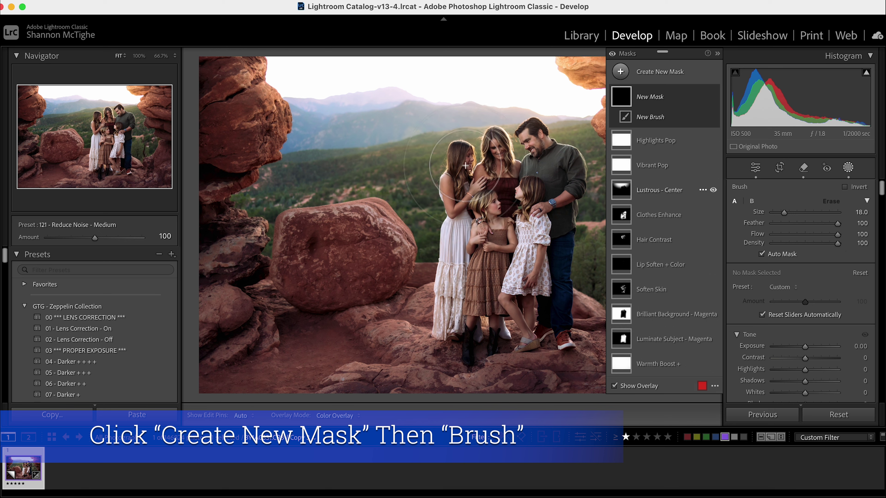
scroll(257, 193, "down", 4)
key("h")
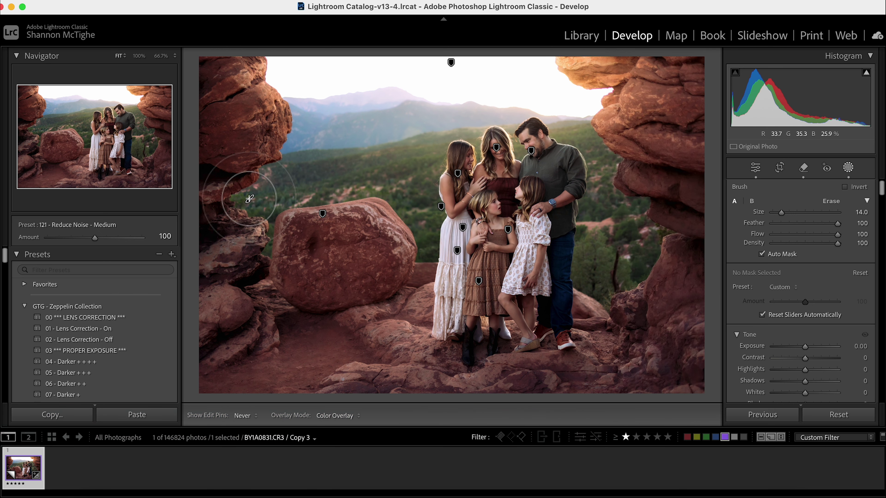
mouse_move(257, 194)
left_mouse_down()
mouse_move(291, 165)
mouse_move(254, 221)
mouse_move(250, 247)
mouse_move(306, 172)
mouse_move(349, 170)
mouse_move(330, 186)
mouse_move(381, 181)
mouse_move(412, 218)
mouse_move(419, 252)
mouse_move(414, 177)
mouse_move(401, 154)
mouse_move(524, 142)
mouse_move(423, 166)
mouse_move(584, 144)
mouse_move(558, 140)
mouse_move(589, 168)
mouse_move(584, 269)
mouse_move(611, 274)
mouse_move(637, 246)
mouse_move(611, 197)
mouse_move(642, 233)
mouse_move(624, 269)
mouse_move(599, 281)
mouse_move(617, 226)
mouse_move(609, 154)
left_mouse_up()
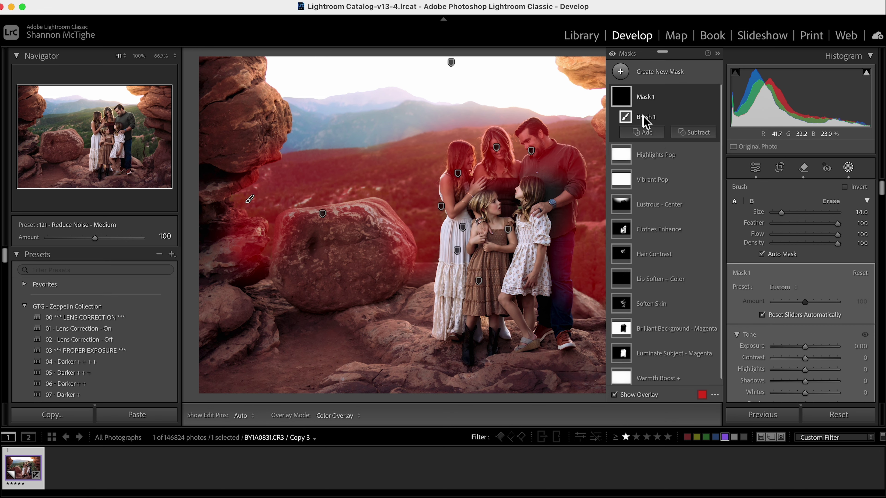
left_click(709, 137)
- Subtract the family via Select Subject and brush-erase the left rock from Mask 1
left_click(719, 157)
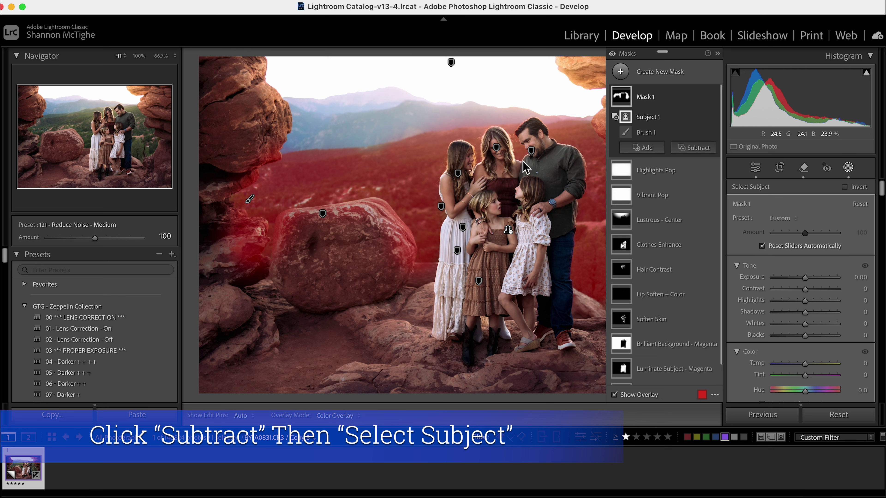
left_click(700, 151)
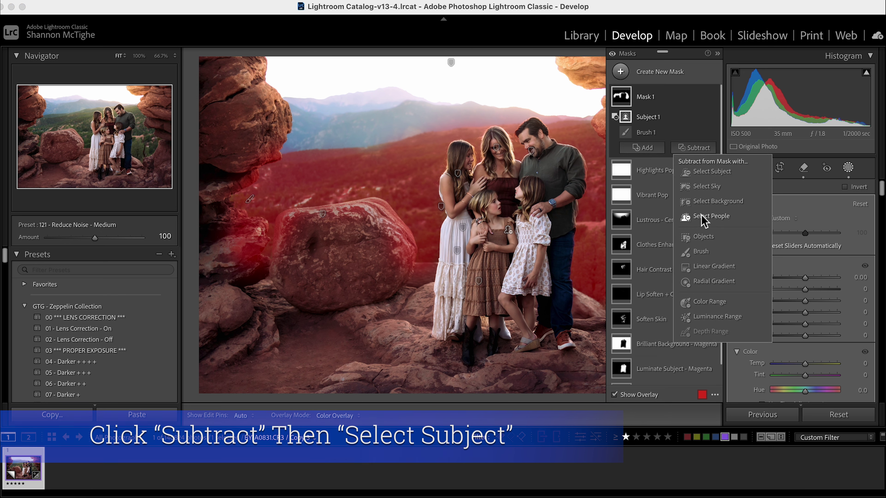
left_click(704, 255)
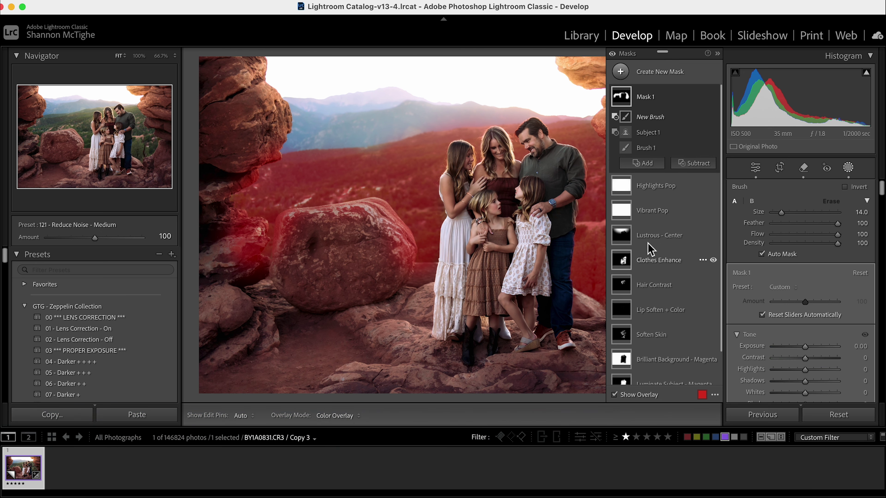
key("h")
mouse_move(235, 259)
left_mouse_down()
mouse_move(234, 227)
mouse_move(256, 267)
mouse_move(313, 254)
mouse_move(344, 234)
mouse_move(377, 232)
mouse_move(394, 243)
mouse_move(386, 265)
mouse_move(364, 274)
mouse_move(340, 257)
left_mouse_up()
key("h")
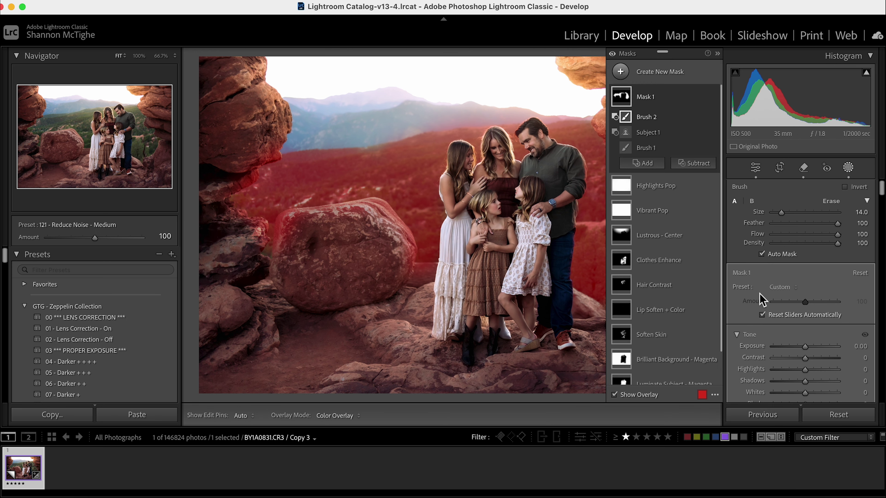
- Set Mask 1's preset to _GTG_Z16 - Soft Warm Greens and toggle the mask to compare
left_click(782, 293)
scroll(793, 309, "down", 10)
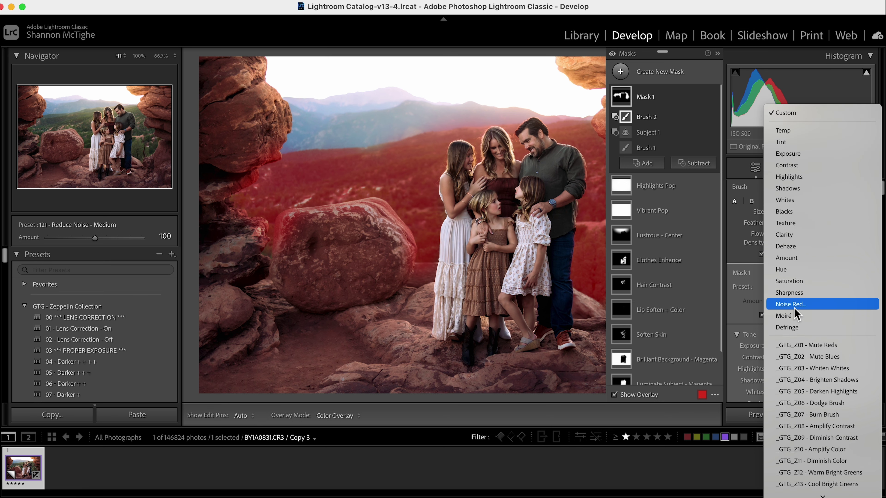
scroll(793, 308, "down", 5)
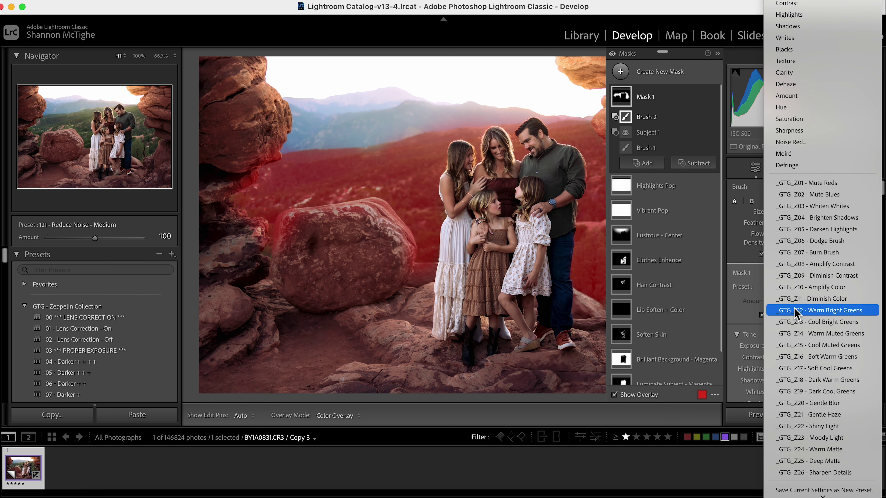
scroll(794, 308, "down", 1)
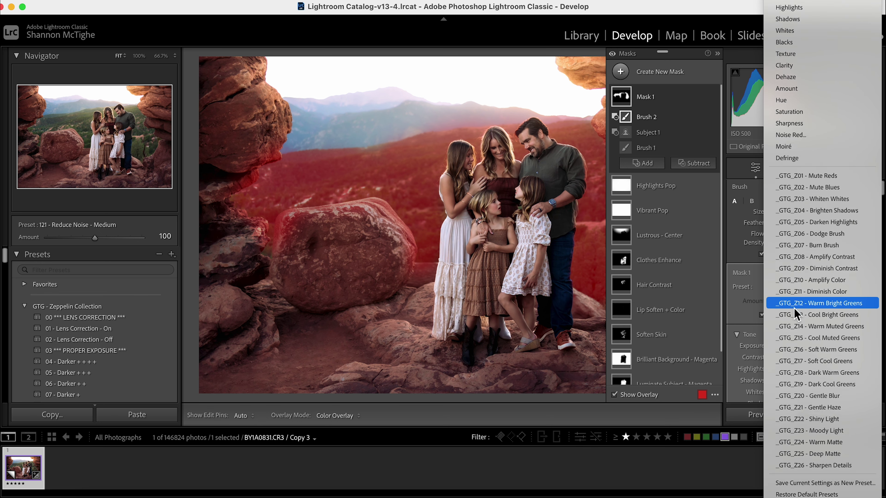
left_click(826, 350)
key("o")
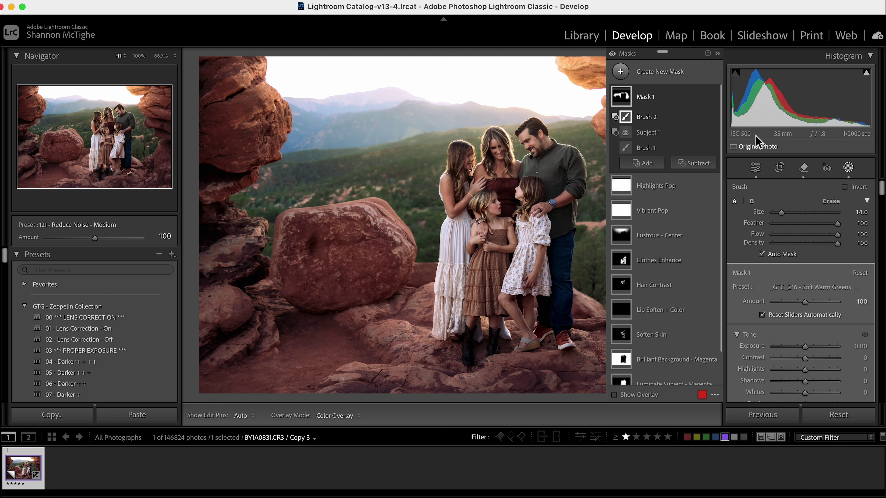
left_click(714, 97)
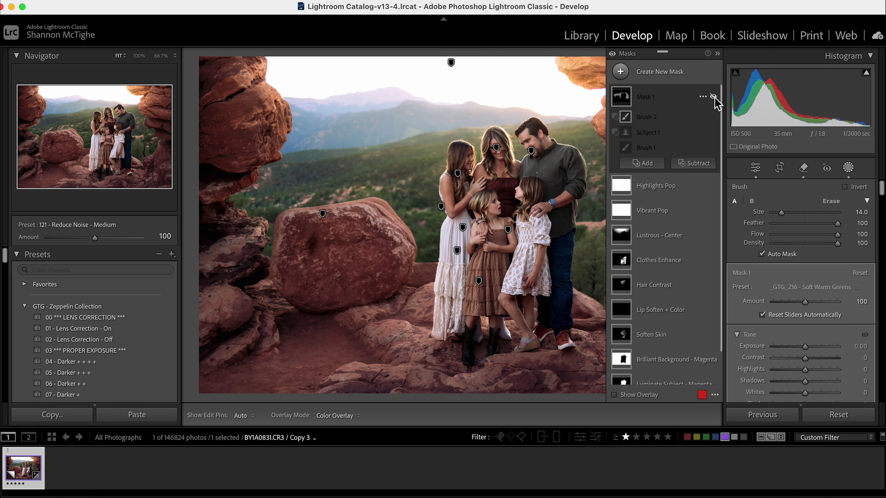
left_click(713, 97)
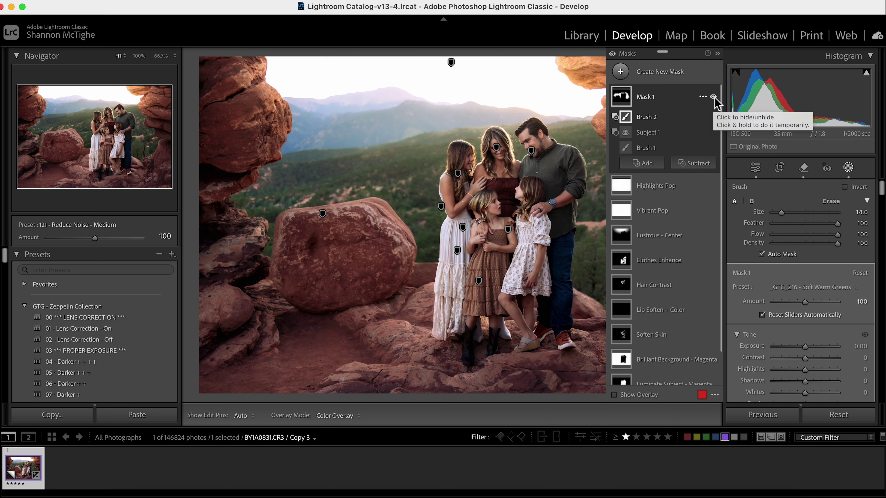
left_click(673, 73)
- Paint a new brush mask, Mask 2, across the distant mountains
left_click(675, 172)
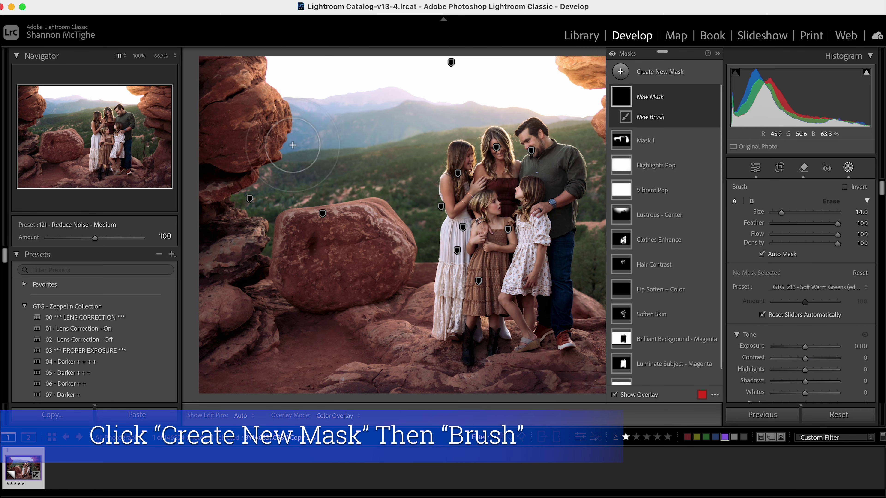
key("h")
mouse_move(293, 140)
left_mouse_down()
mouse_move(419, 120)
mouse_move(334, 105)
mouse_move(286, 119)
mouse_move(414, 128)
mouse_move(474, 115)
mouse_move(492, 94)
left_mouse_up()
key("h")
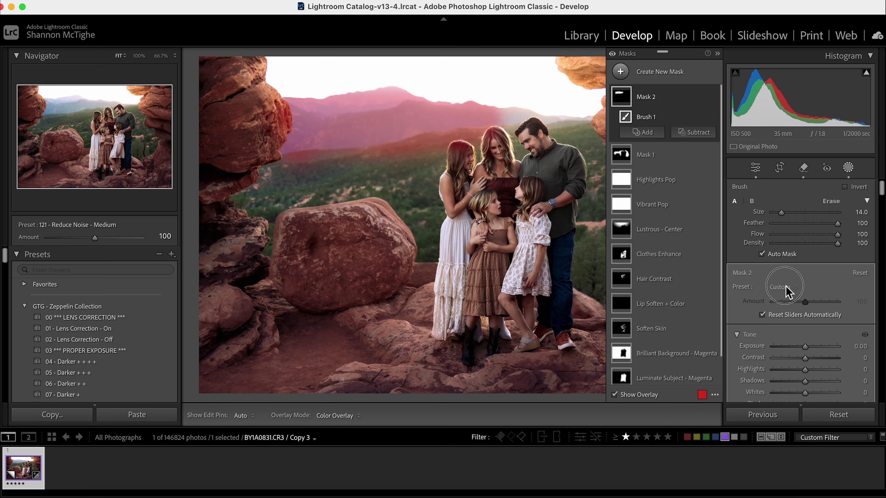
- Apply the _GTG_Z02 - Mute Blues preset to Mask 2 at amount 100
left_click(788, 293)
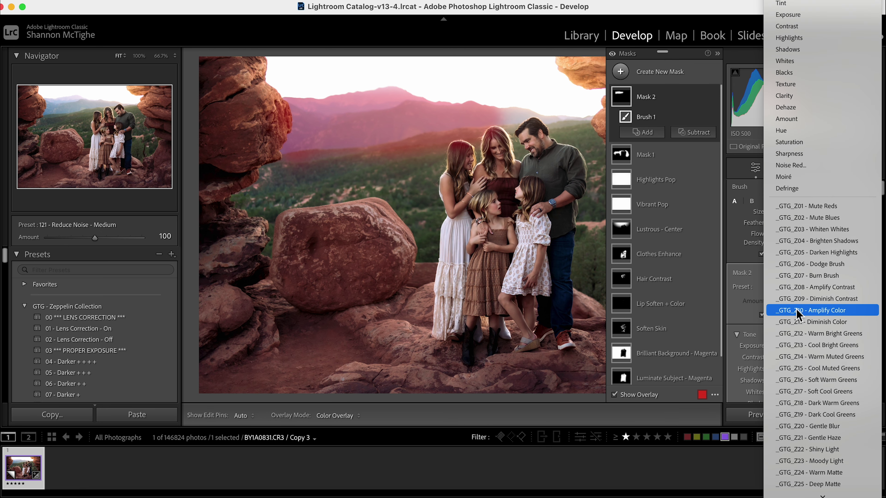
scroll(831, 337, "down", 2)
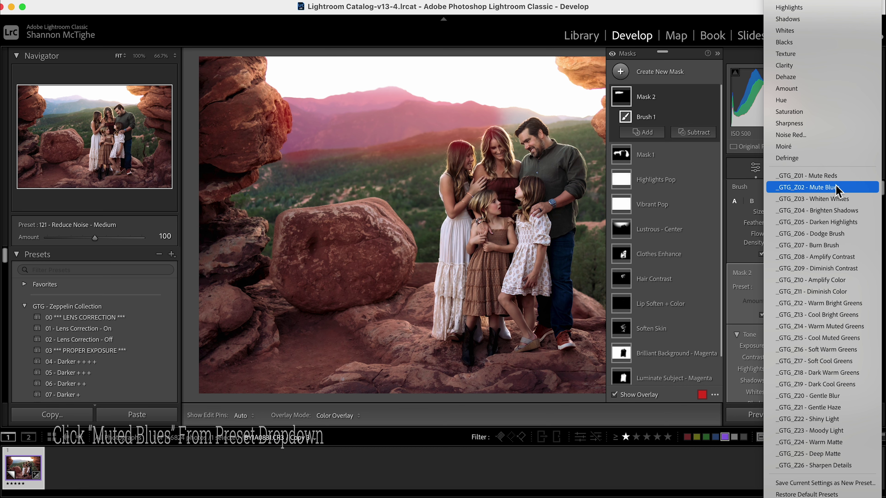
left_click(826, 188)
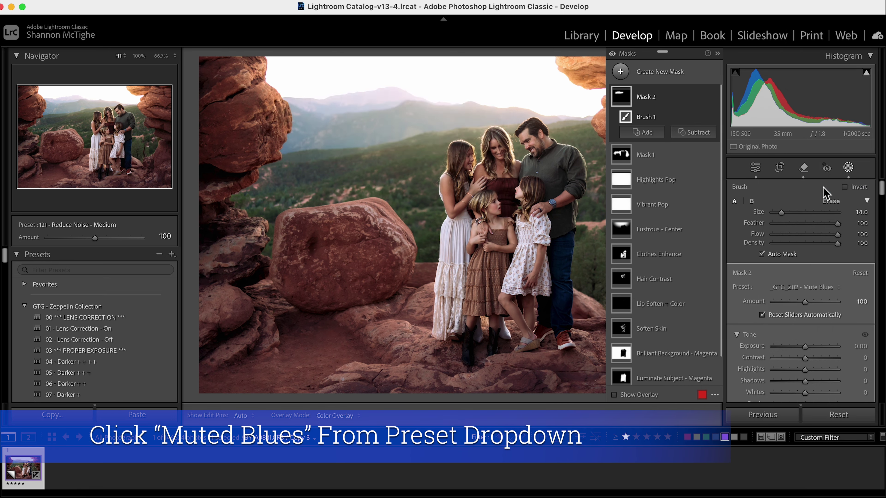
mouse_move(714, 100)
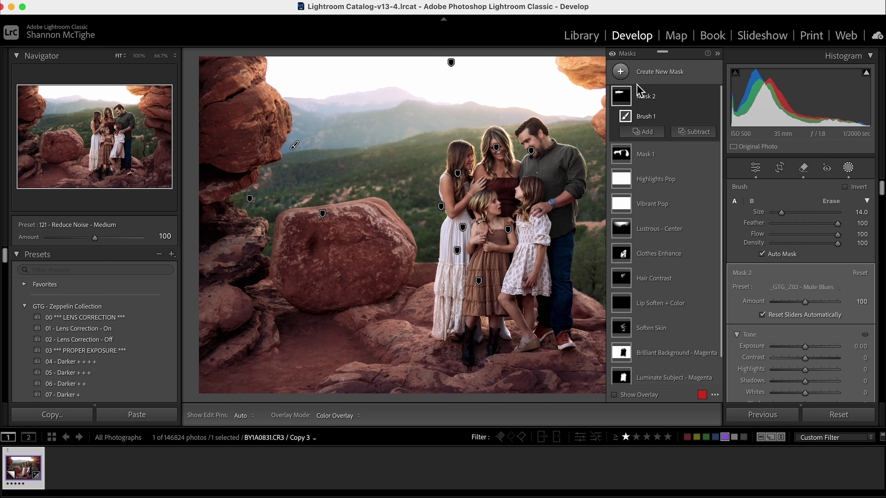
left_click(661, 81)
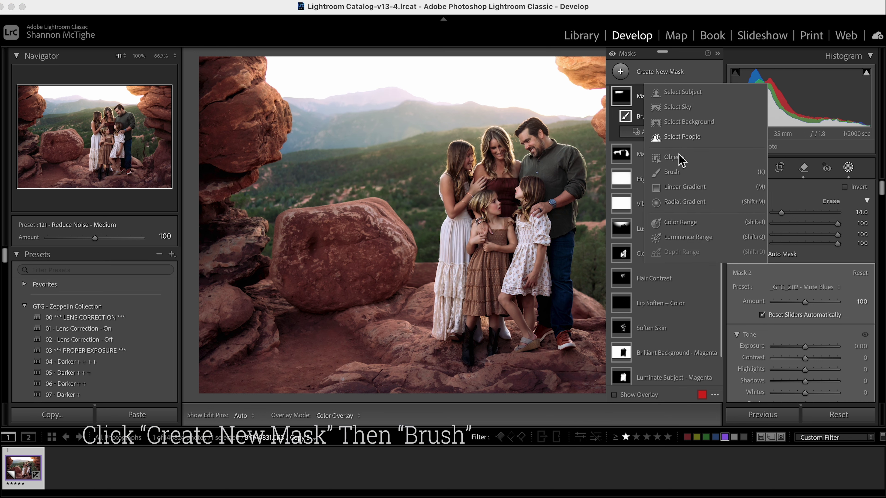
- Paint a new brush mask over the mountains and subtract the sky from it
left_click(679, 174)
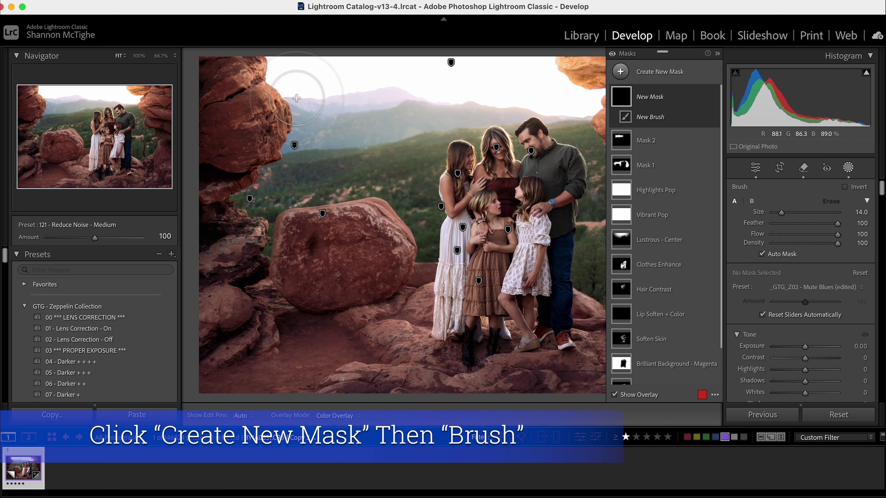
key("shift+w")
left_click_drag(293, 87, 465, 98)
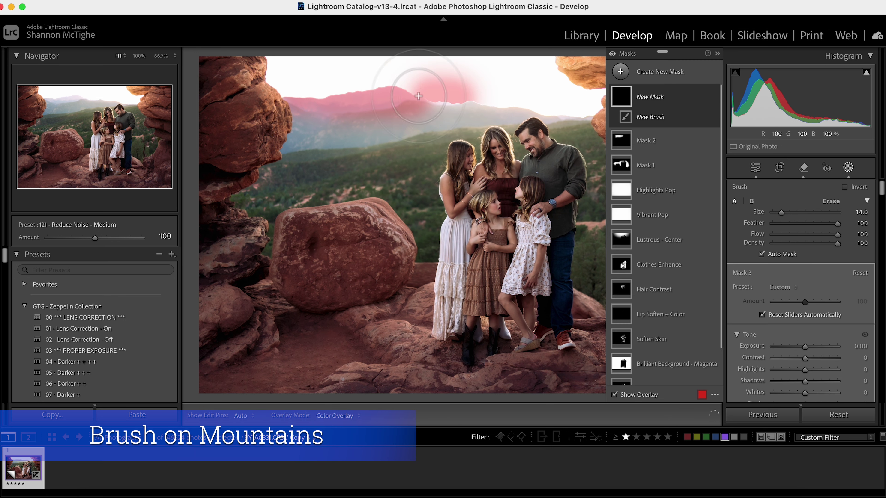
key("shift+w")
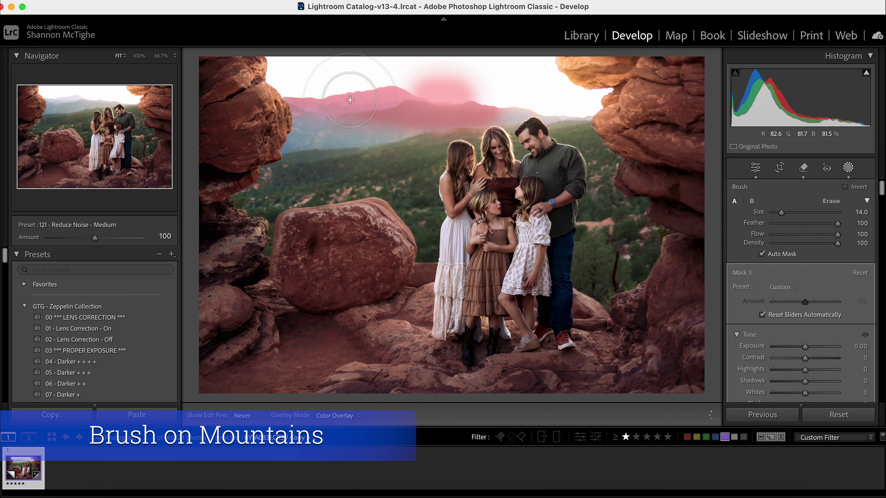
key("shift+w")
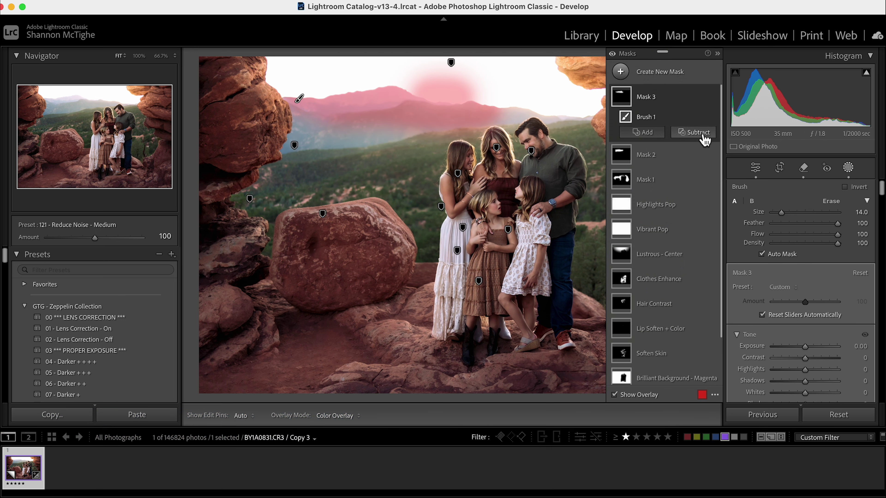
left_click(704, 140)
left_click(709, 171)
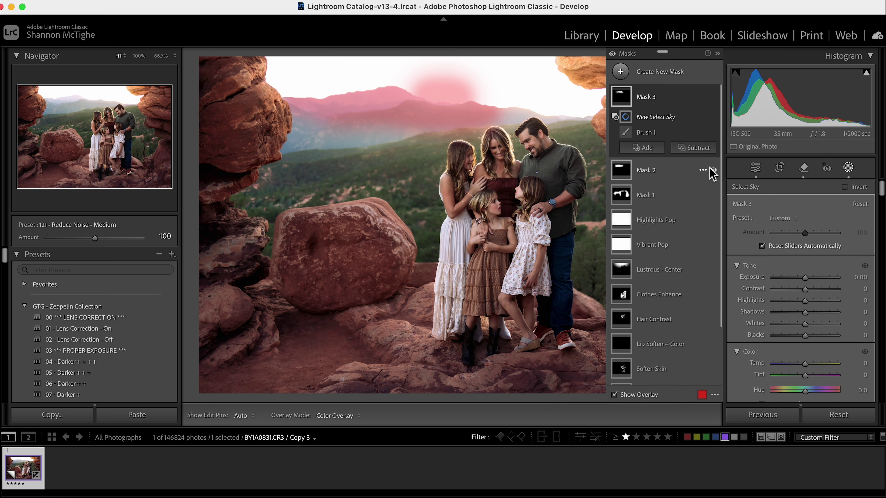
- Apply the _GTG_Z01 - Mute Reds preset to Mask 3 and lower its amount to 37
left_click(785, 218)
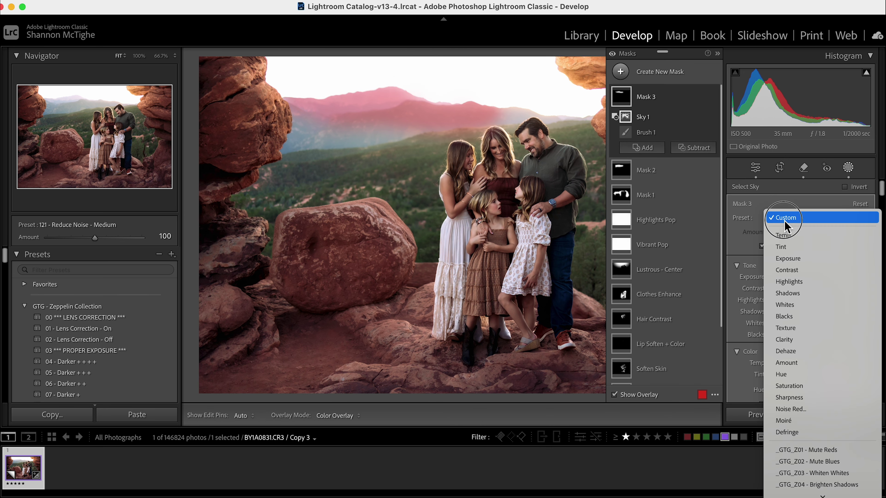
scroll(791, 276, "down", 3)
scroll(791, 276, "down", 4)
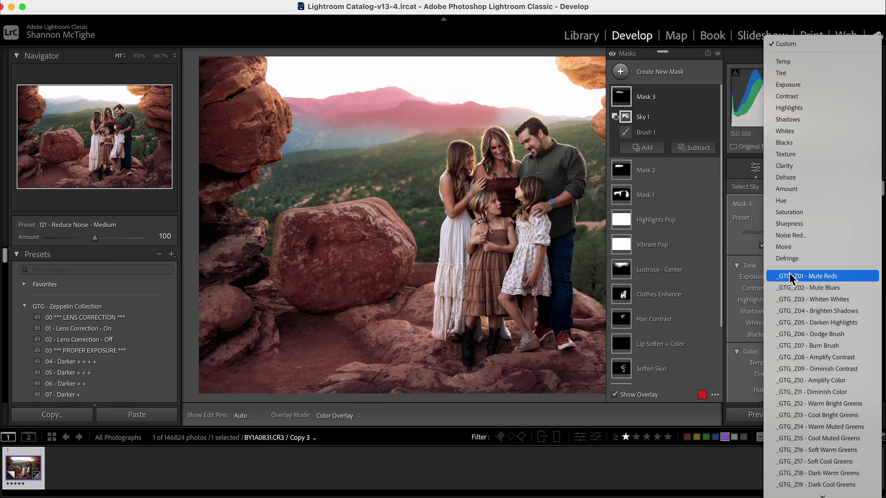
left_click(824, 278)
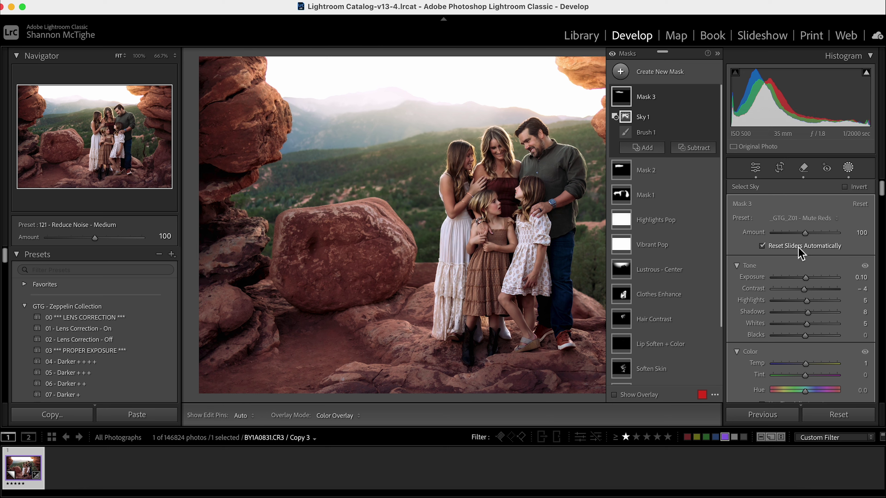
left_click_drag(804, 232, 786, 234)
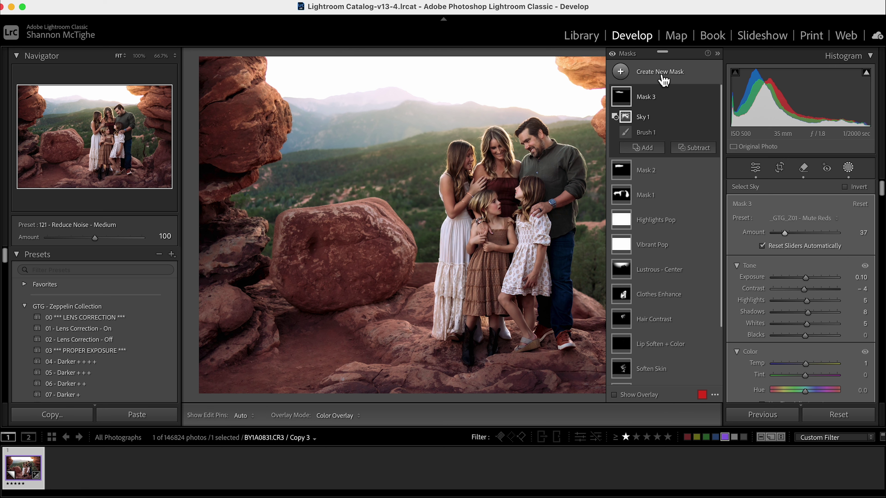
- Brush a new Mask 4 over the red rocks and subtract the selected subject (the family)
left_click(667, 80)
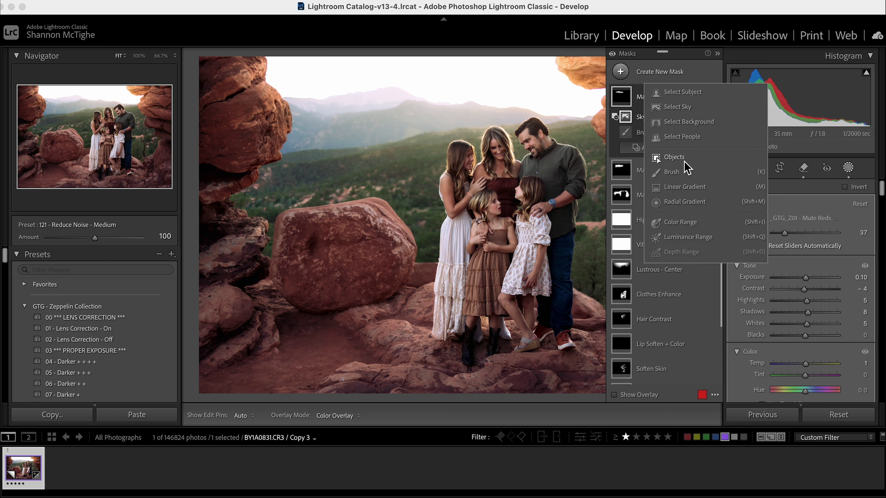
left_click(675, 173)
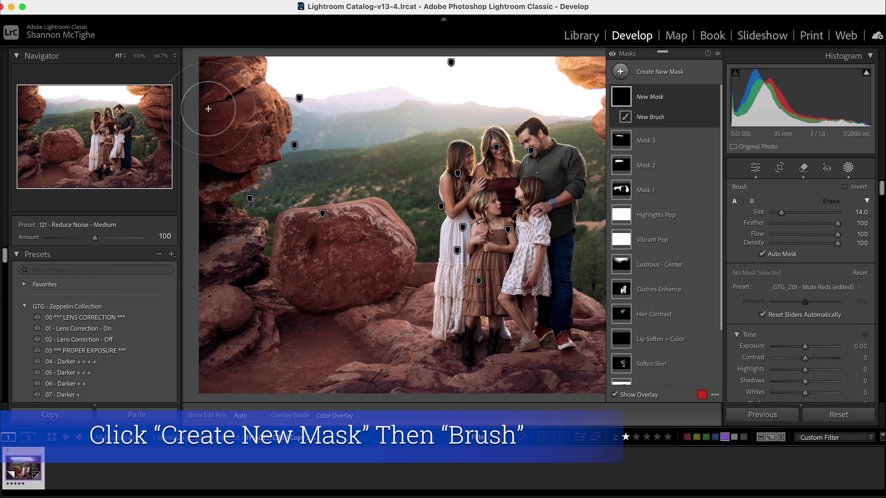
scroll(208, 108, "up", 3)
mouse_move(209, 92)
left_mouse_down()
mouse_move(238, 102)
mouse_move(241, 118)
mouse_move(216, 168)
mouse_move(204, 225)
mouse_move(216, 375)
mouse_move(294, 296)
mouse_move(332, 240)
mouse_move(401, 268)
mouse_move(353, 356)
mouse_move(290, 399)
mouse_move(235, 364)
mouse_move(240, 243)
mouse_move(233, 252)
mouse_move(310, 386)
mouse_move(417, 392)
mouse_move(469, 375)
mouse_move(434, 334)
mouse_move(442, 343)
mouse_move(508, 318)
mouse_move(629, 355)
mouse_move(549, 386)
mouse_move(652, 377)
mouse_move(546, 387)
mouse_move(650, 359)
mouse_move(643, 355)
mouse_move(703, 318)
mouse_move(715, 283)
mouse_move(697, 184)
mouse_move(642, 127)
mouse_move(672, 75)
mouse_move(626, 57)
mouse_move(580, 54)
mouse_move(675, 57)
mouse_move(688, 187)
mouse_move(680, 301)
left_mouse_up()
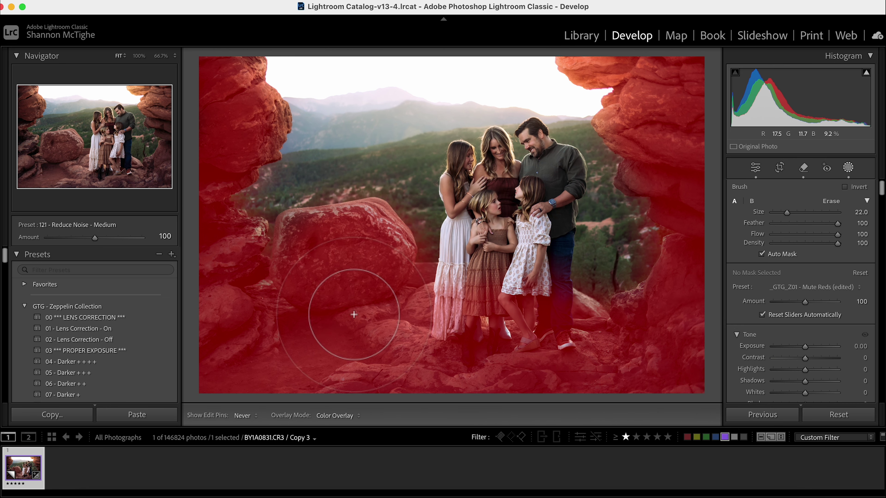
key("h")
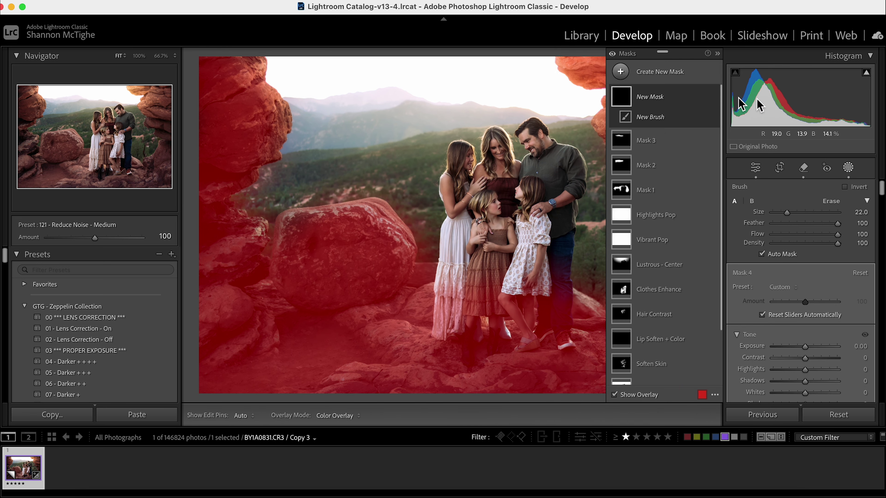
left_click(701, 132)
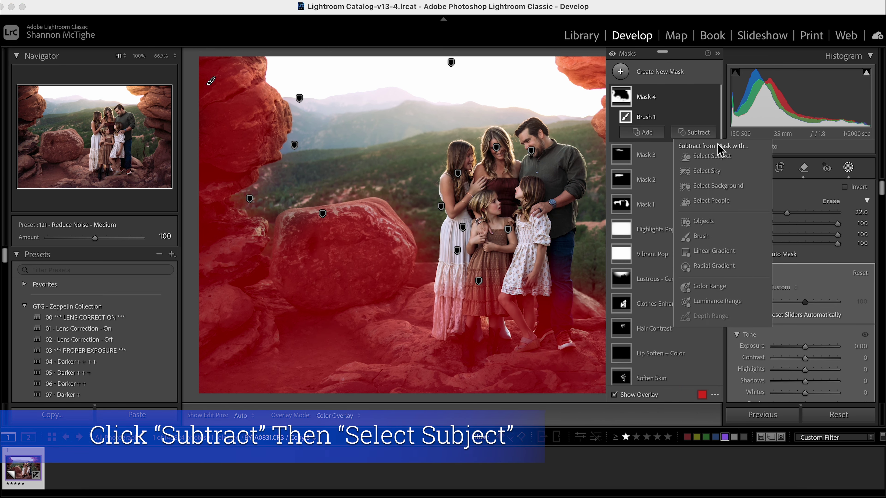
left_click(711, 156)
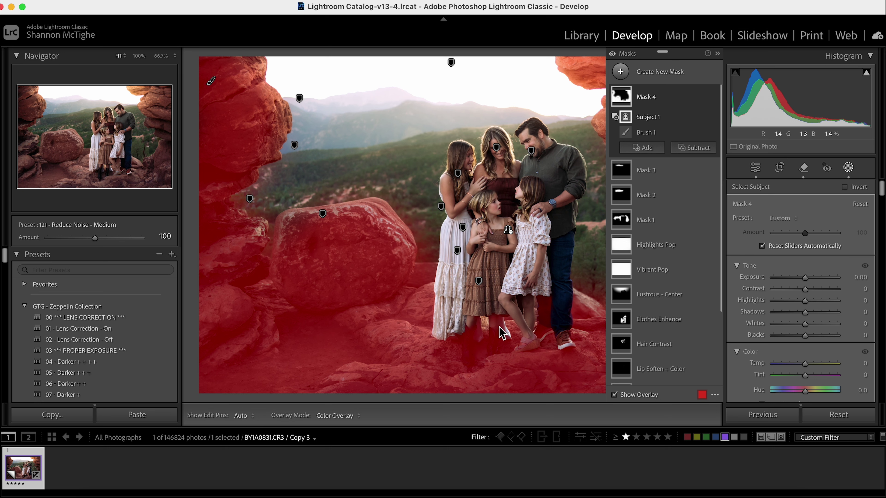
- Add a subtracting brush to erase Mask 4 around the girls' feet, boots and legs
left_click(697, 151)
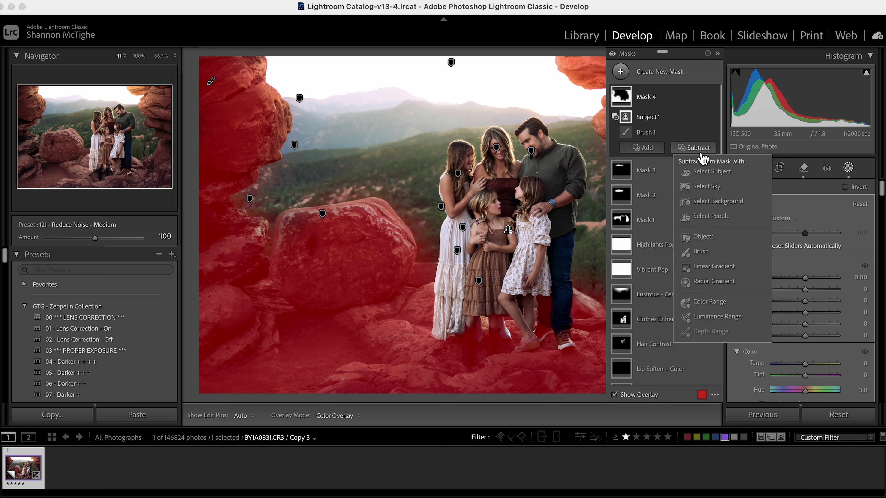
left_click(702, 251)
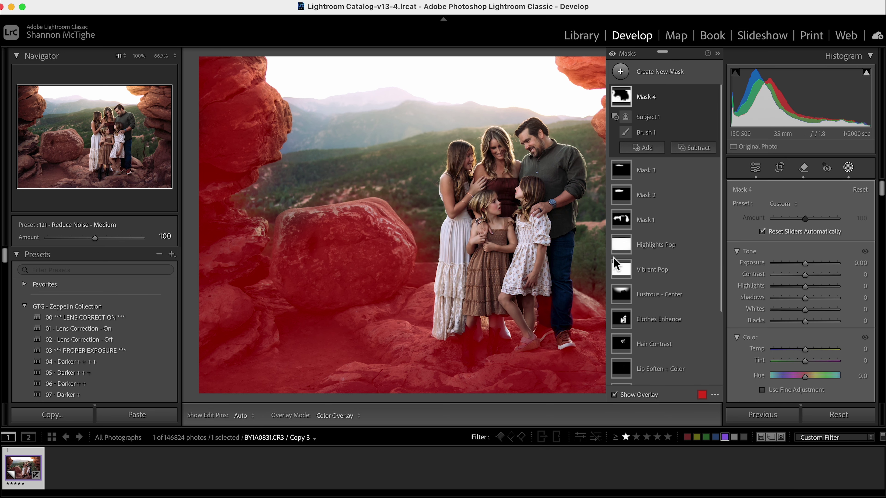
scroll(496, 316, "down", 15)
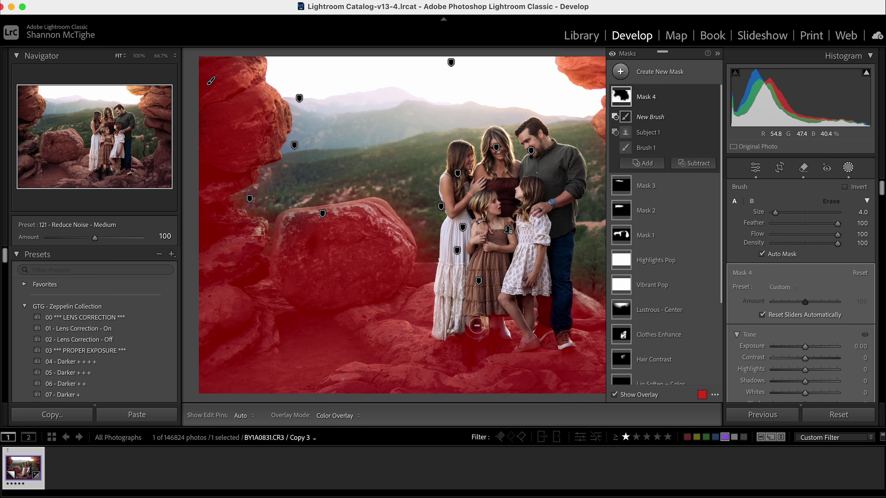
key("h")
left_click_drag(477, 326, 468, 365)
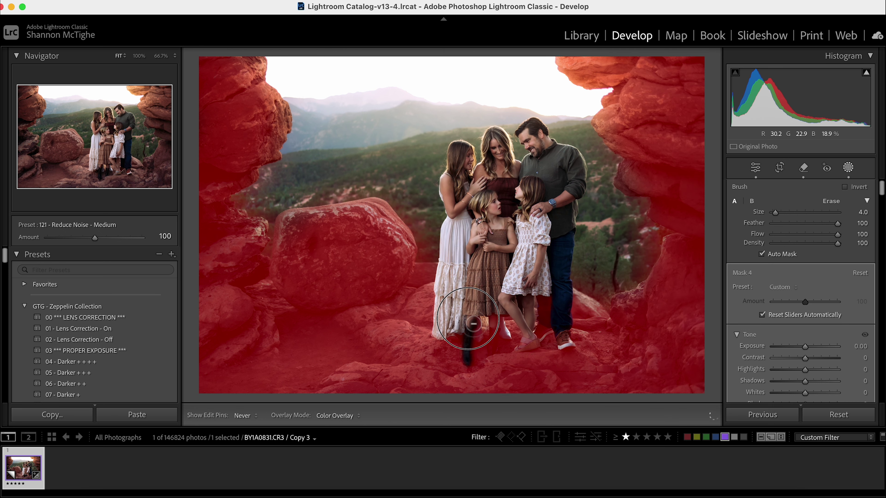
mouse_move(502, 315)
left_mouse_down()
mouse_move(498, 358)
mouse_move(499, 313)
mouse_move(524, 355)
mouse_move(536, 349)
mouse_move(520, 314)
mouse_move(536, 313)
mouse_move(541, 341)
mouse_move(549, 297)
mouse_move(552, 338)
mouse_move(555, 298)
left_mouse_up()
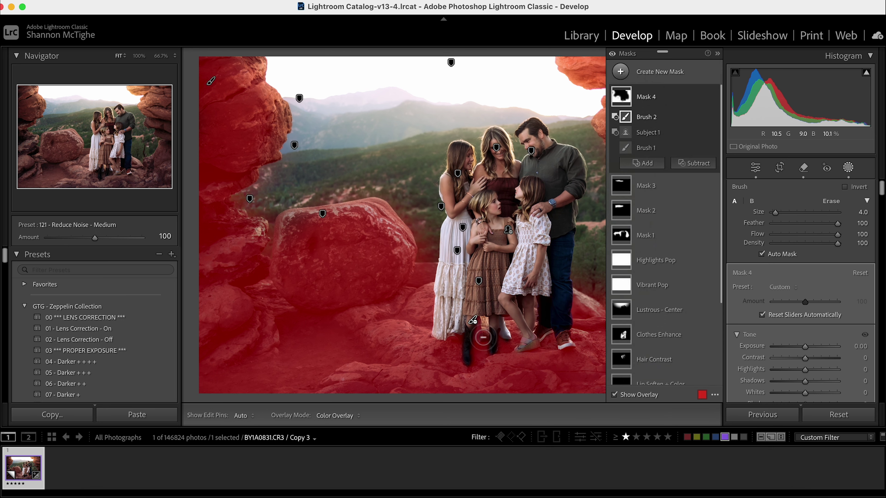
left_click_drag(483, 337, 479, 277)
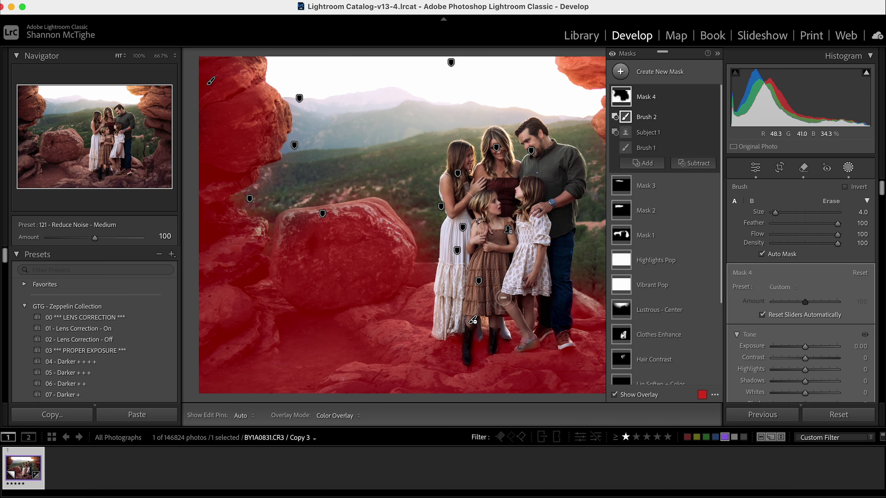
left_click_drag(535, 351, 533, 335)
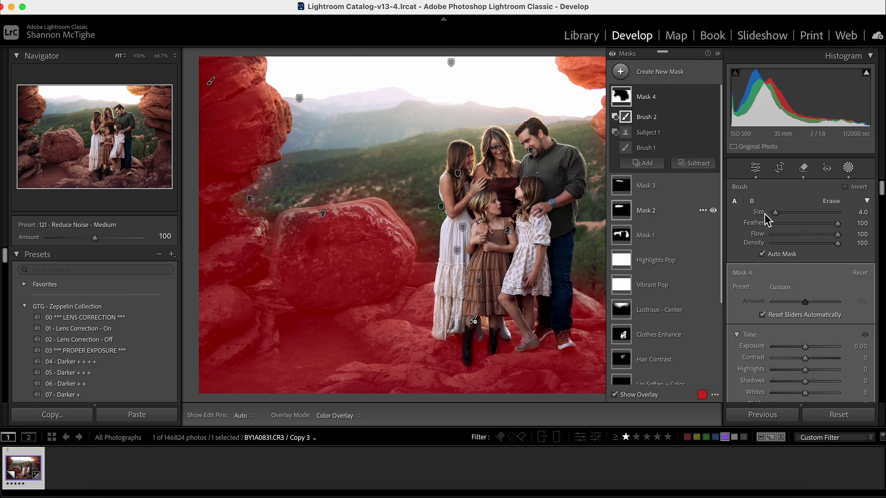
- Apply the _GTG_Z10 - Amplify Color preset to Mask 4
left_click(784, 288)
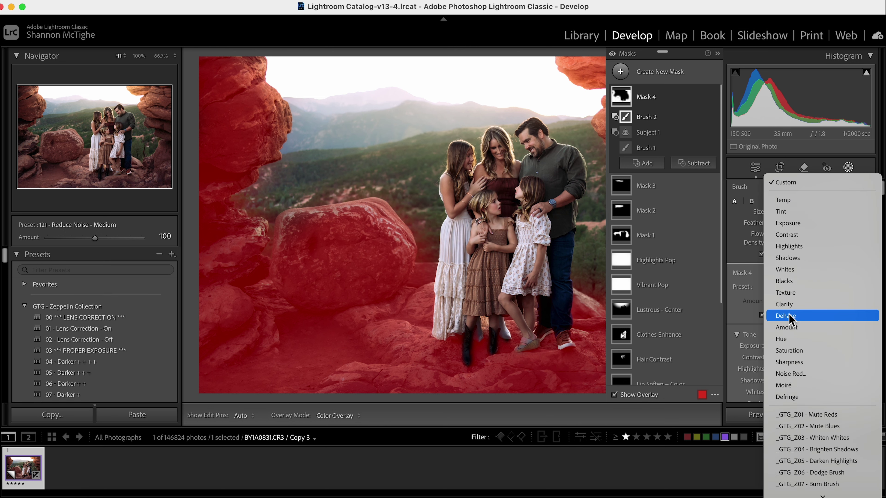
scroll(790, 319, "down", 5)
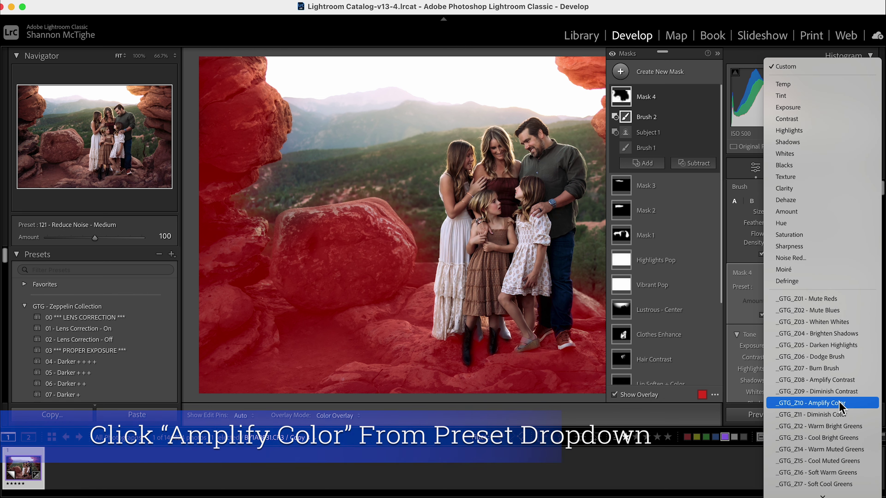
left_click(839, 403)
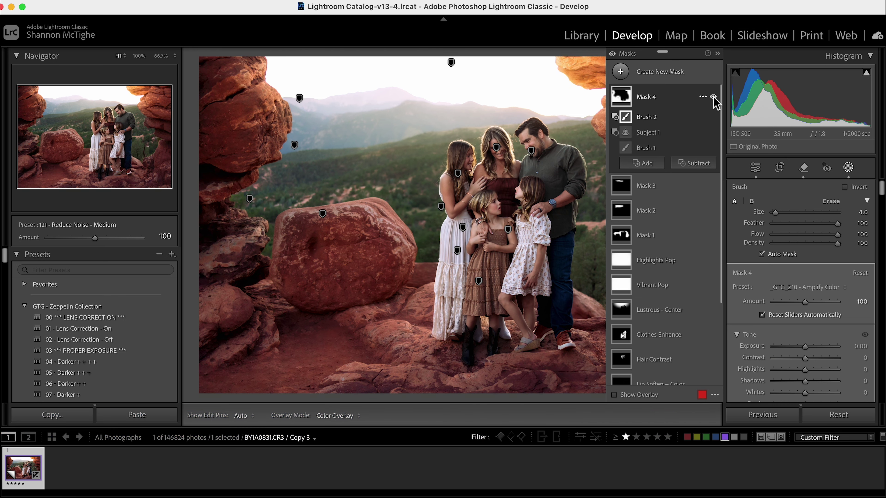
left_click_drag(688, 62, 127, 60)
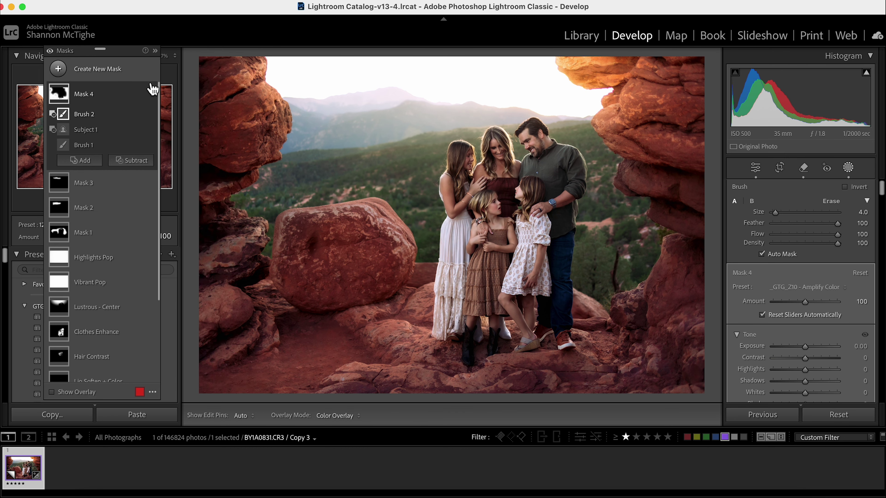
- Raise Mask 4's amount from 100 to 162, toggling its visibility to compare
left_click(151, 94)
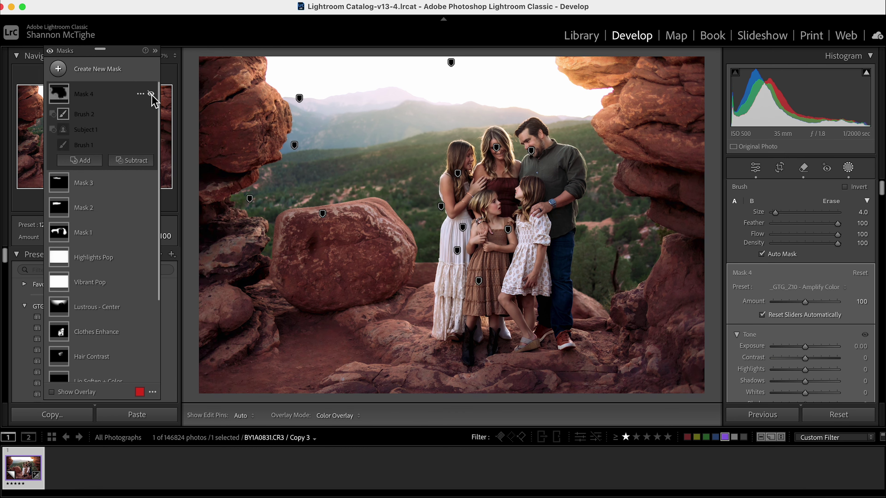
left_click(151, 93)
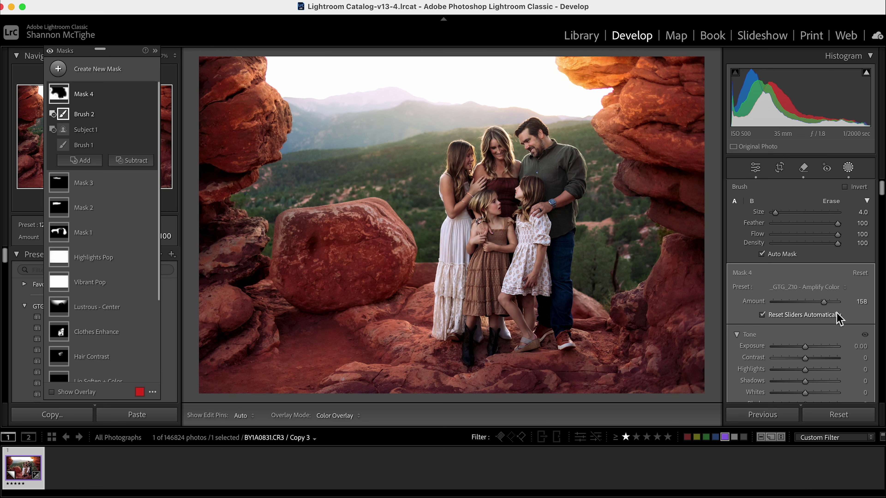
left_click_drag(826, 300, 826, 301)
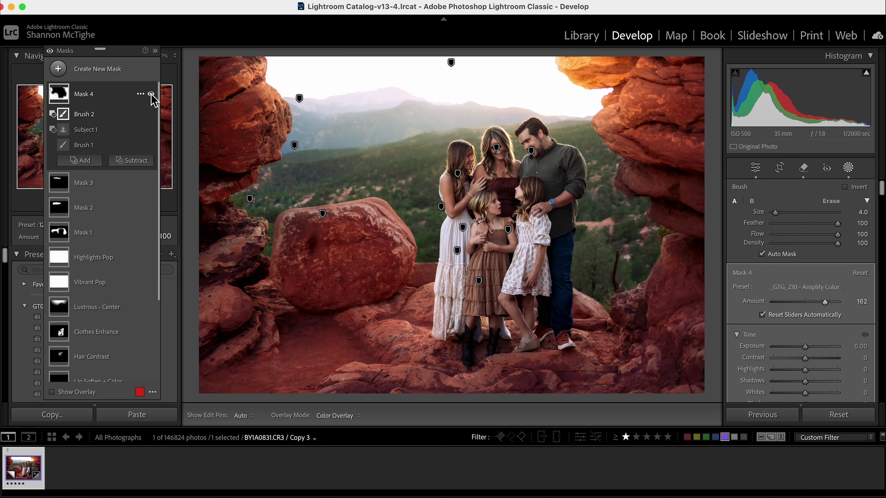
left_click(152, 94)
left_click(152, 95)
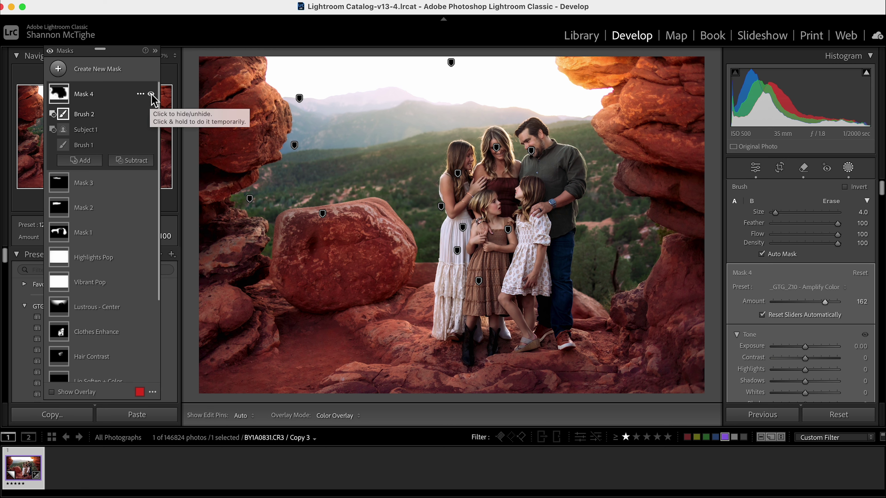
- Draw a radial gradient ellipse as Mask 5 and centre it over the family, nudged slightly left
left_click(99, 72)
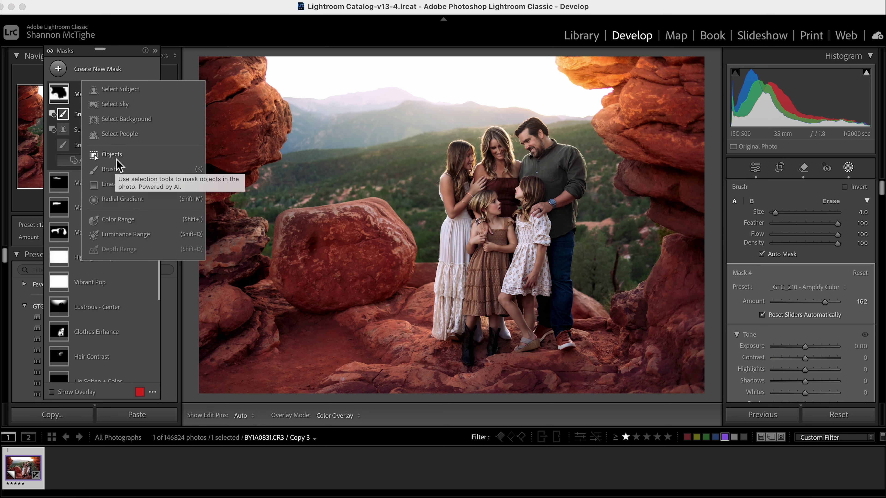
left_click(127, 199)
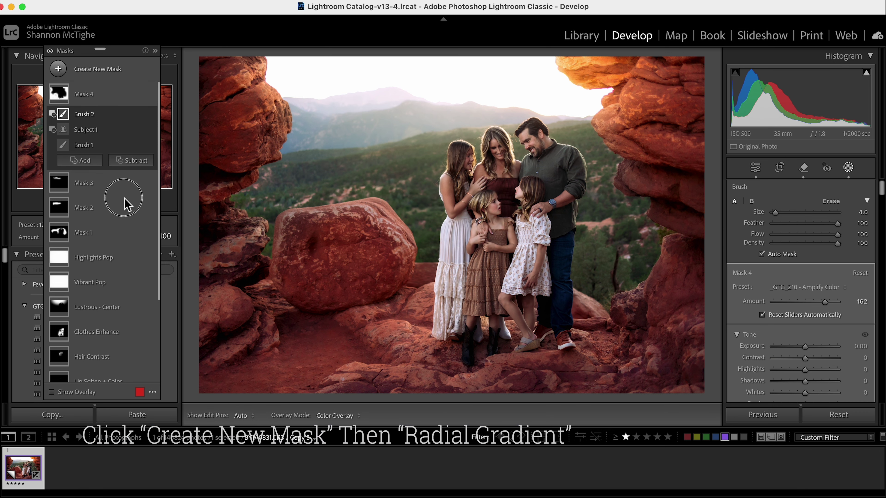
left_click_drag(444, 142, 614, 321)
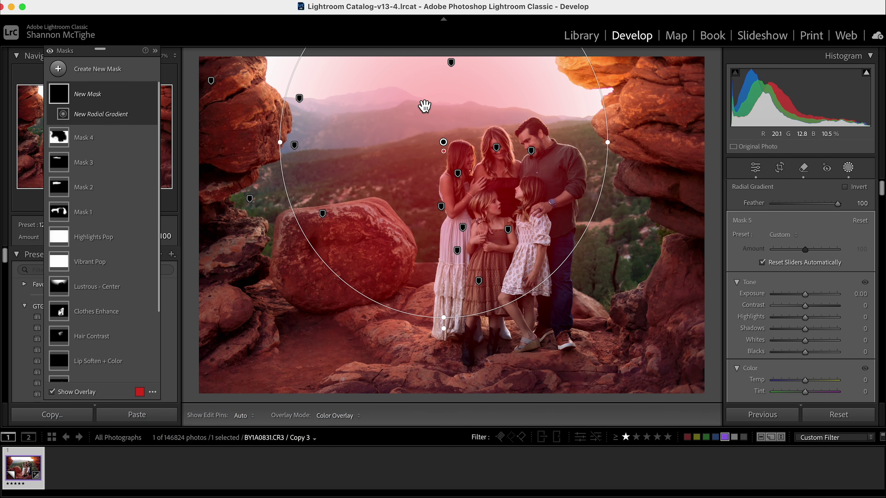
left_click_drag(424, 105, 511, 181)
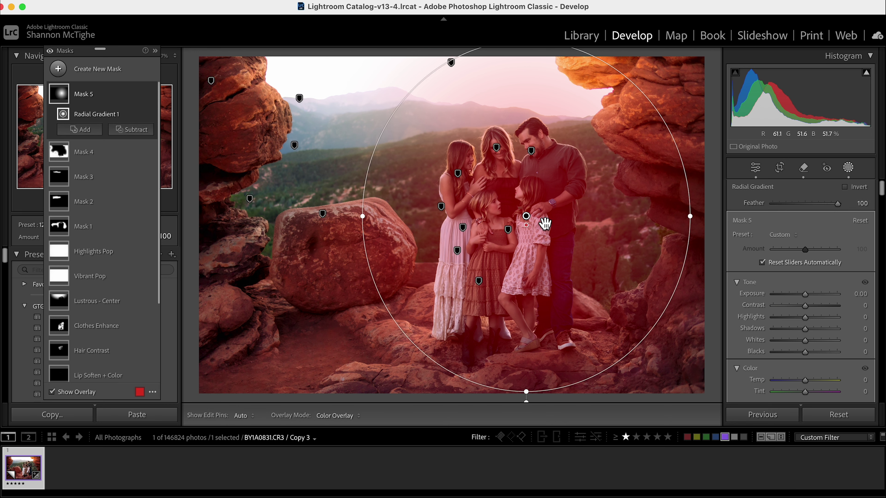
left_click_drag(619, 198, 605, 197)
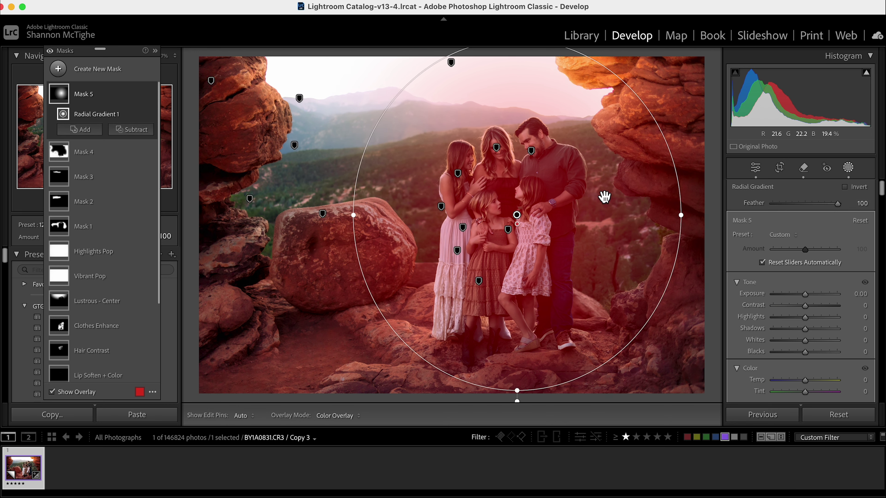
left_click(785, 236)
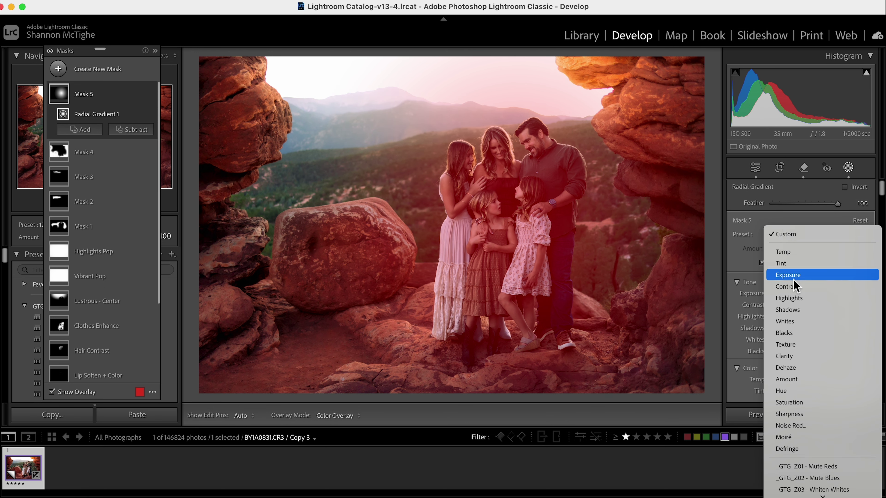
- Apply _GTG_Z04 - Brighten Shadows to Mask 5 at amount 12, widening and repositioning the ellipse
scroll(793, 279, "down", 5)
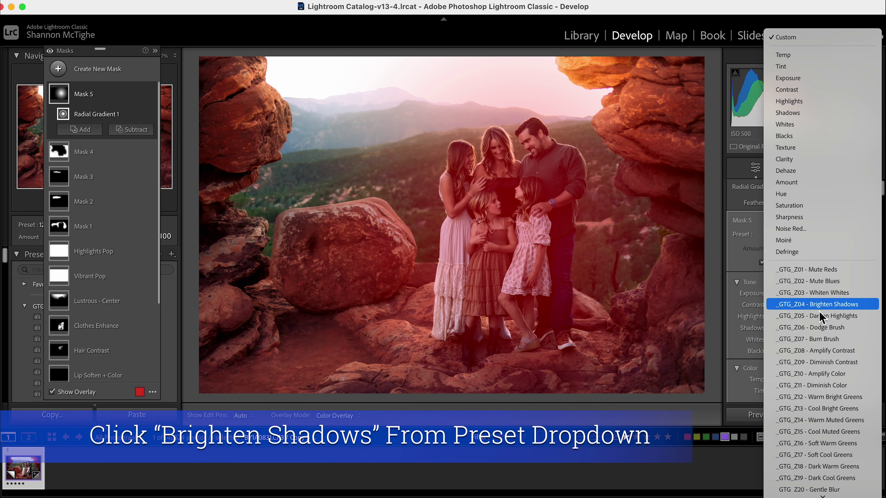
left_click(823, 305)
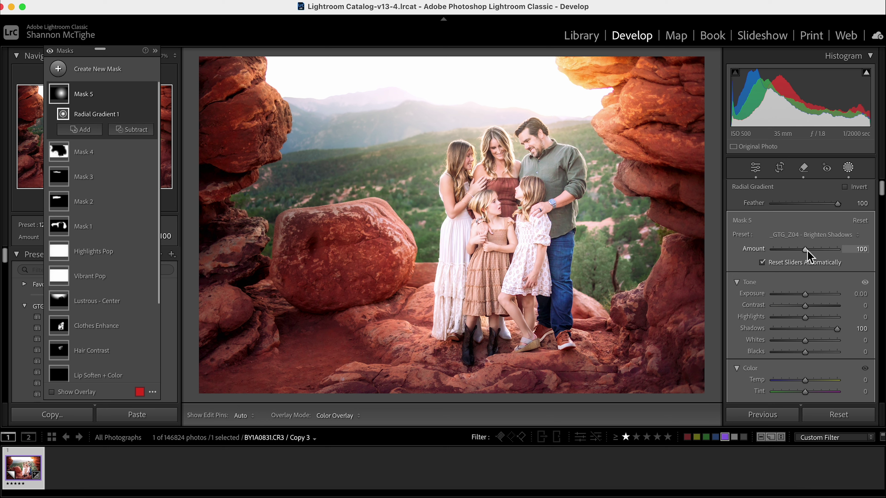
left_click_drag(807, 251, 781, 250)
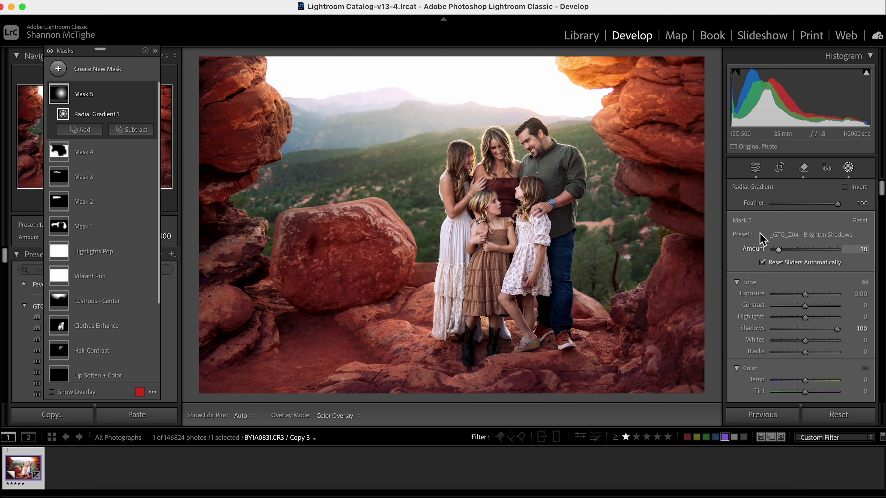
mouse_move(455, 119)
left_mouse_down()
mouse_move(520, 103)
mouse_move(460, 148)
mouse_move(453, 117)
left_mouse_up()
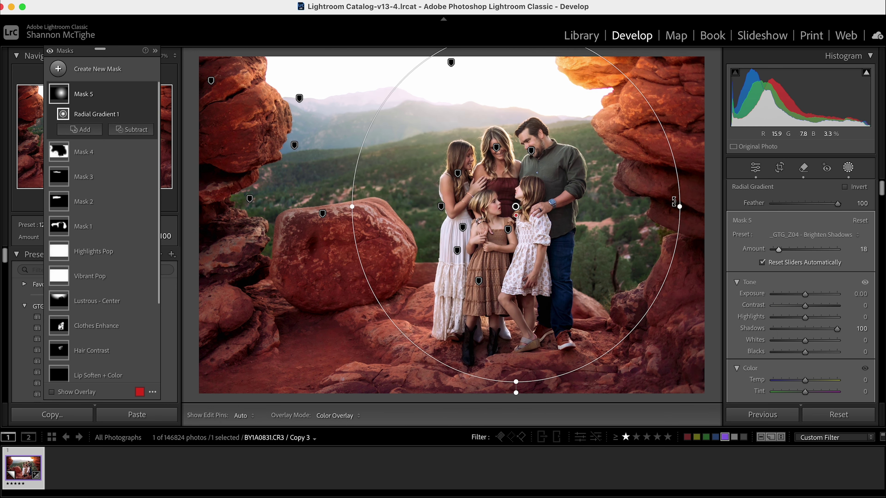
left_click_drag(681, 206, 707, 206)
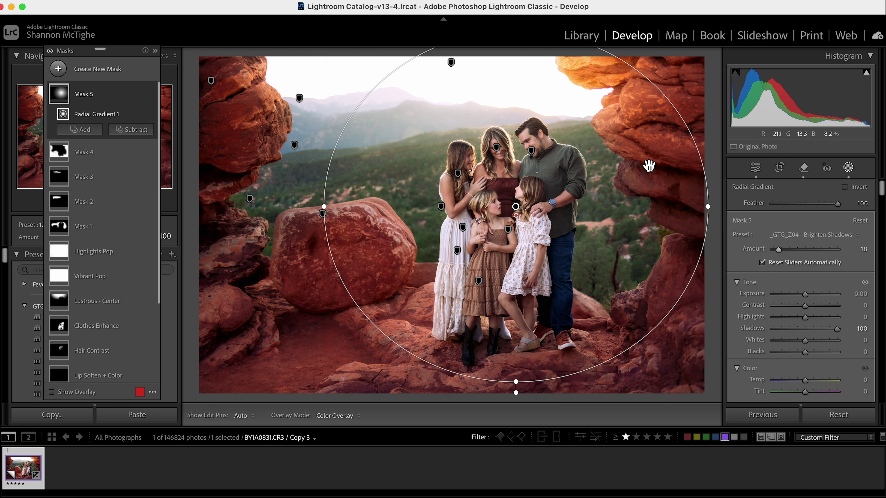
mouse_move(629, 174)
left_mouse_down()
mouse_move(620, 164)
mouse_move(623, 188)
left_mouse_up()
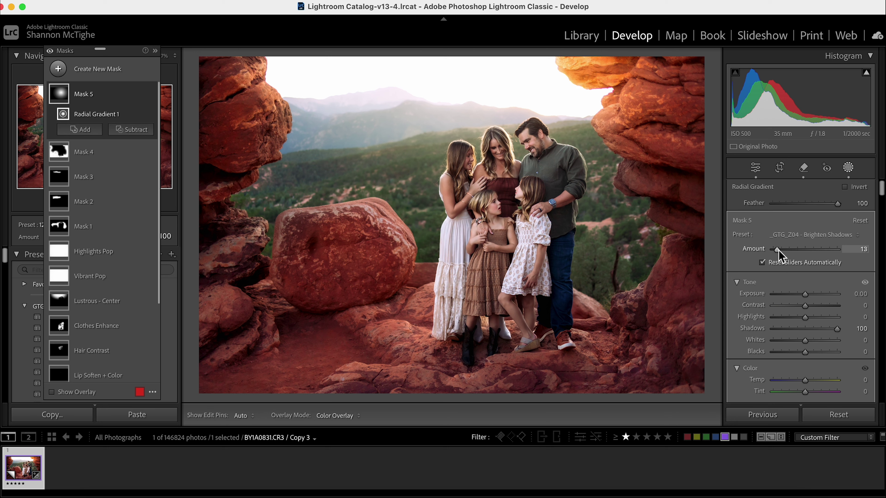
left_click_drag(778, 250, 776, 250)
- Toggle Mask 5 off and on to compare, then close mask editing
left_click(151, 94)
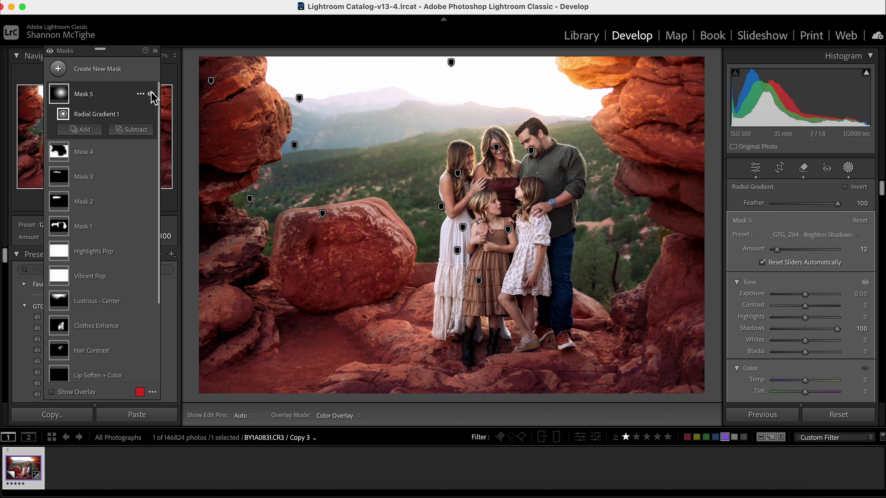
left_click(152, 94)
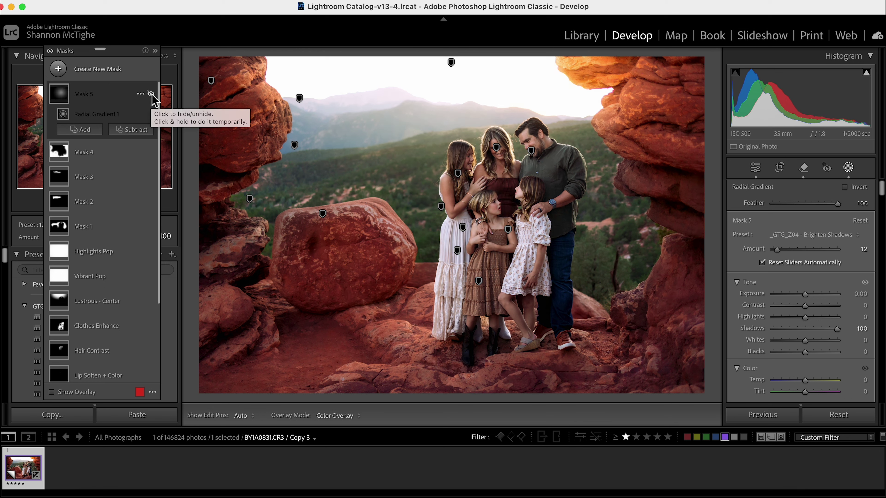
left_click(151, 94)
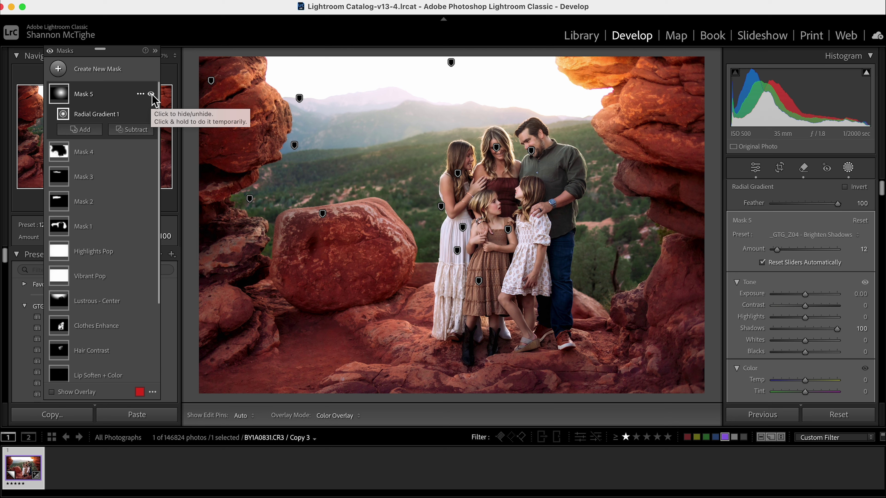
left_click(151, 94)
left_click(152, 94)
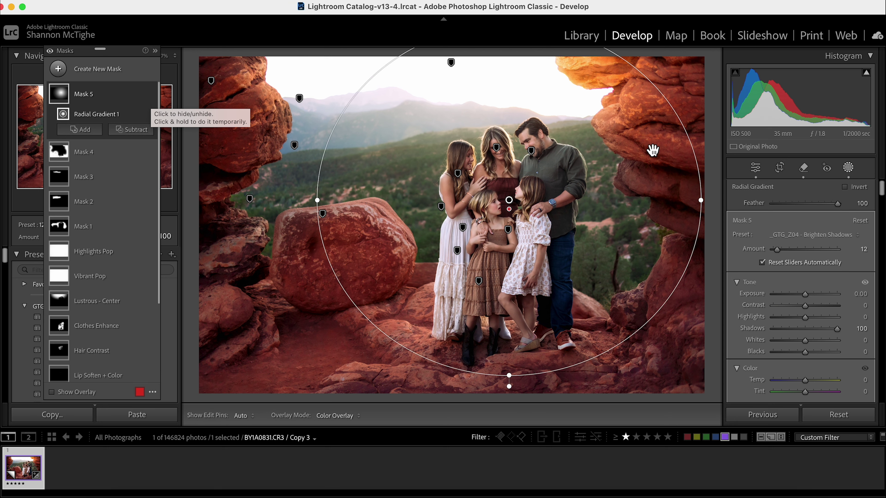
left_click(852, 173)
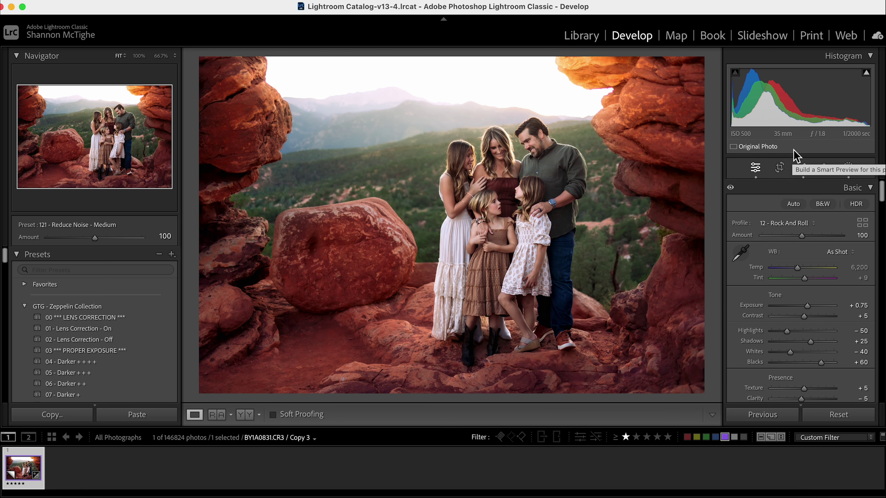
- Compare the Before and After views with backslash, then bring up Copy Settings
key("backslash")
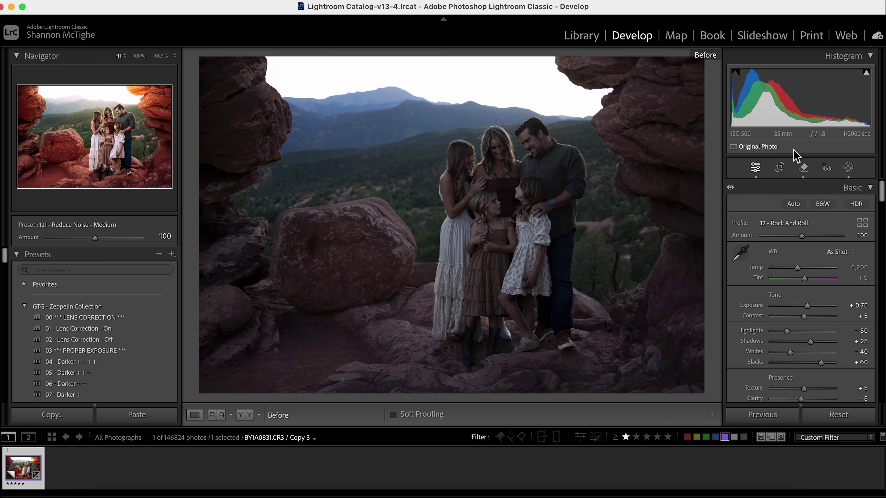
key("backslash")
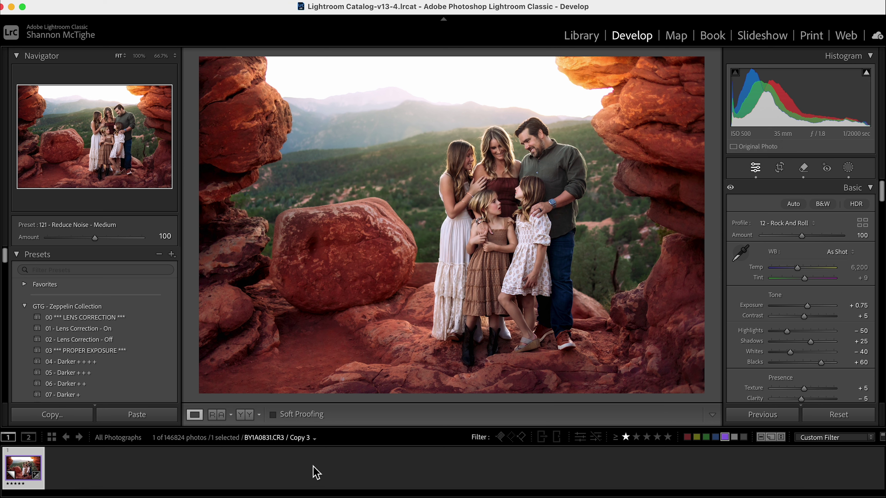
left_click(66, 420)
- Copy all settings, including every mask, with Transform, Remove and Crop left unchecked
left_click(200, 260)
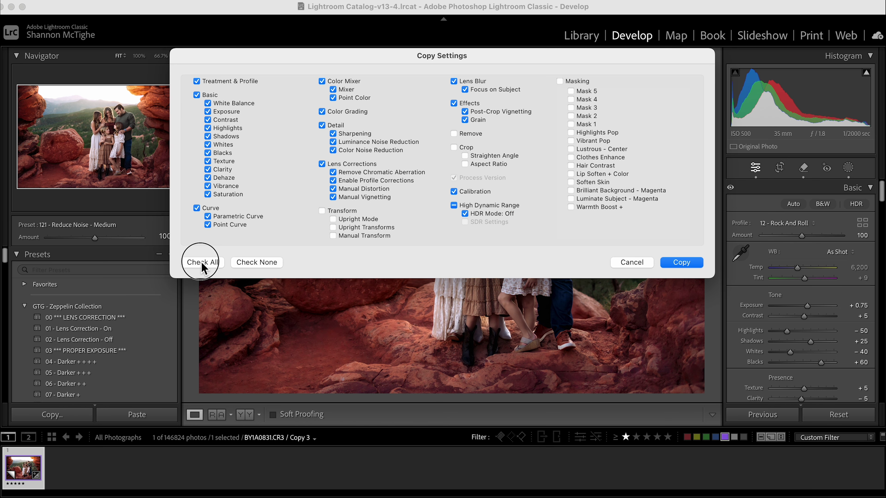
left_click(322, 211)
left_click(453, 134)
left_click(455, 147)
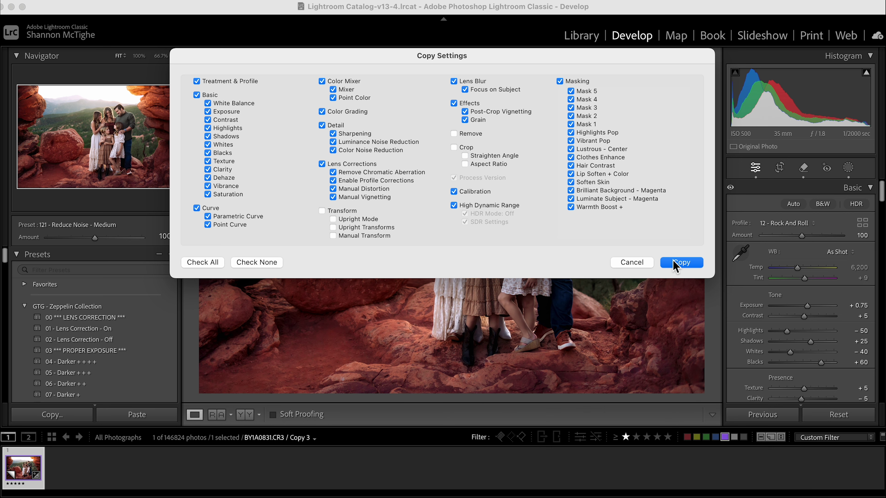
left_click(676, 266)
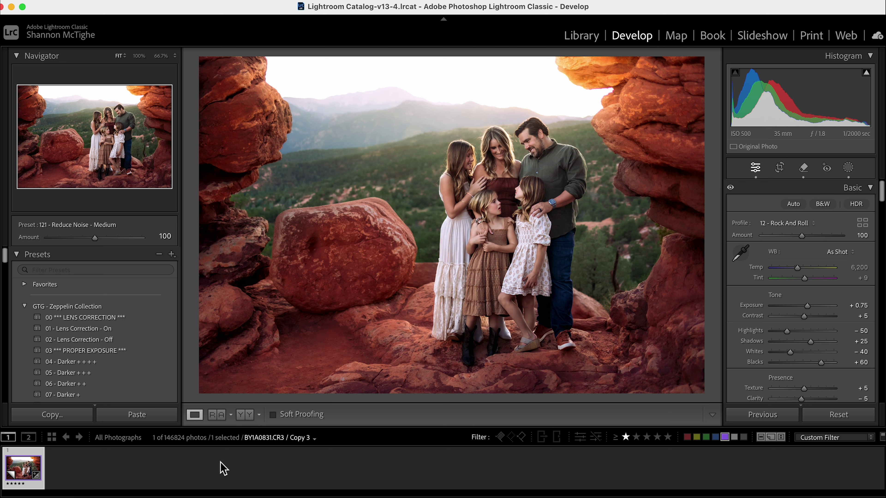